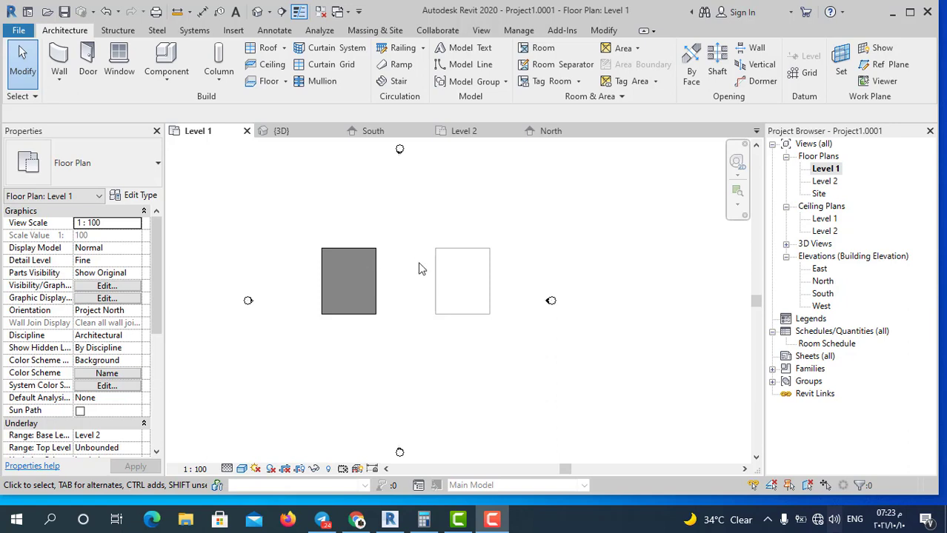
# Step: Start a new ramp sketch running from Level 1 to Level 2 with the Ramp tool
pyautogui.scroll(2, 401, 317)
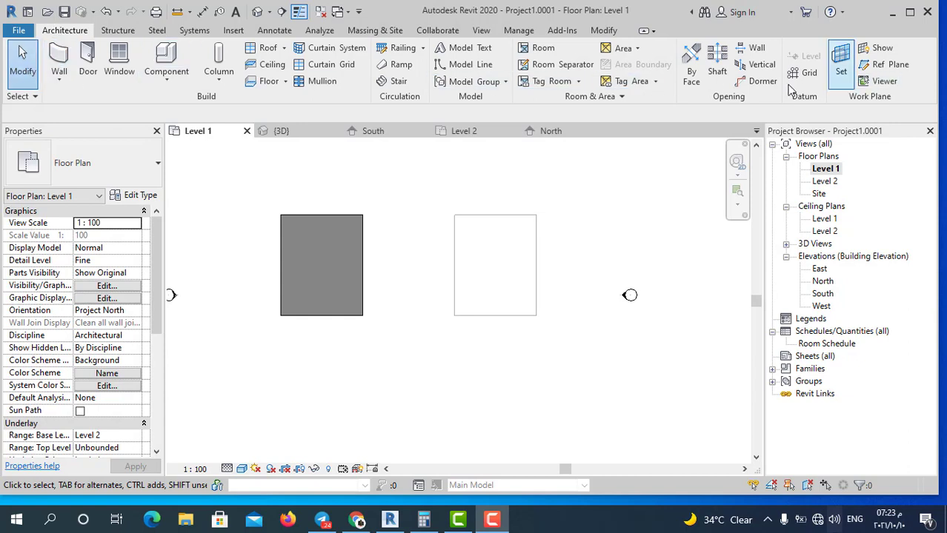
pyautogui.click(400, 66)
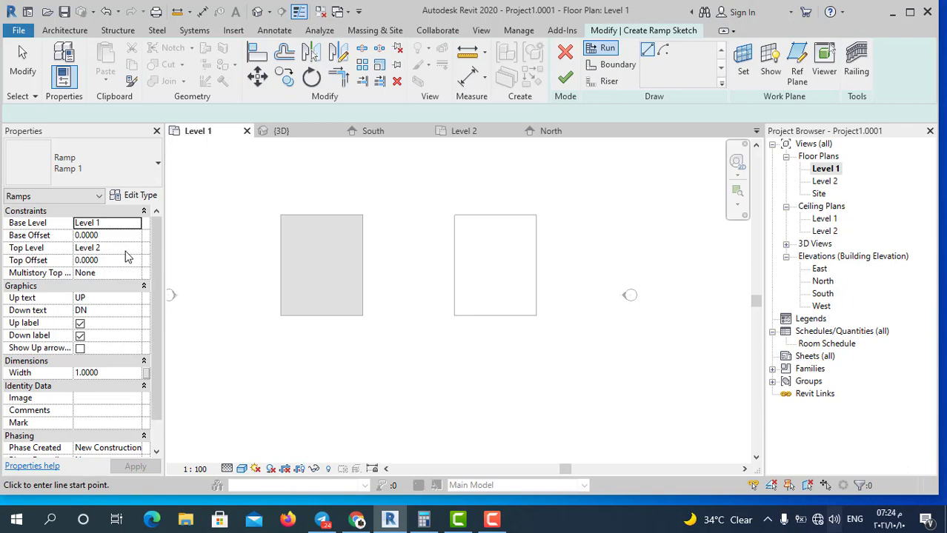
# Step: Set the Ramp 1 type's Shape to Thick with a Thickness of 0.1500
pyautogui.click(140, 195)
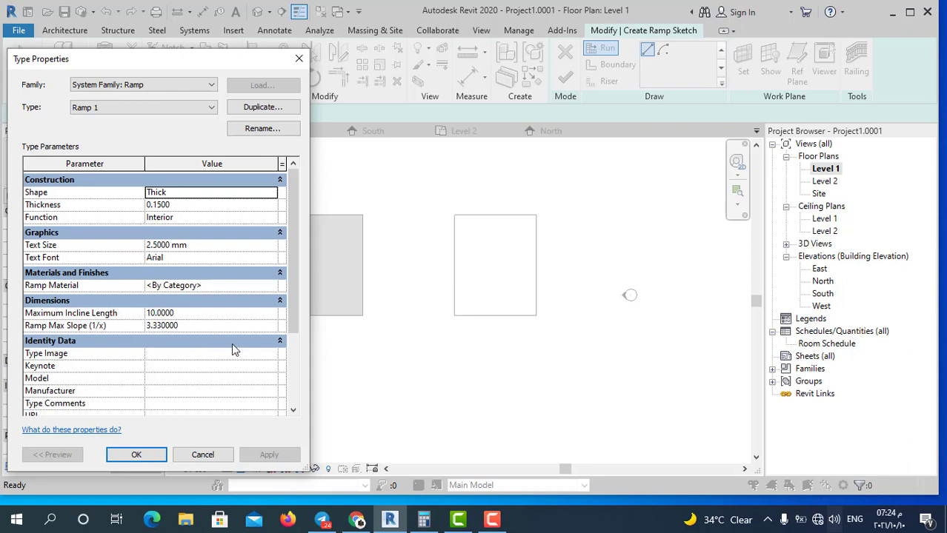
pyautogui.click(148, 454)
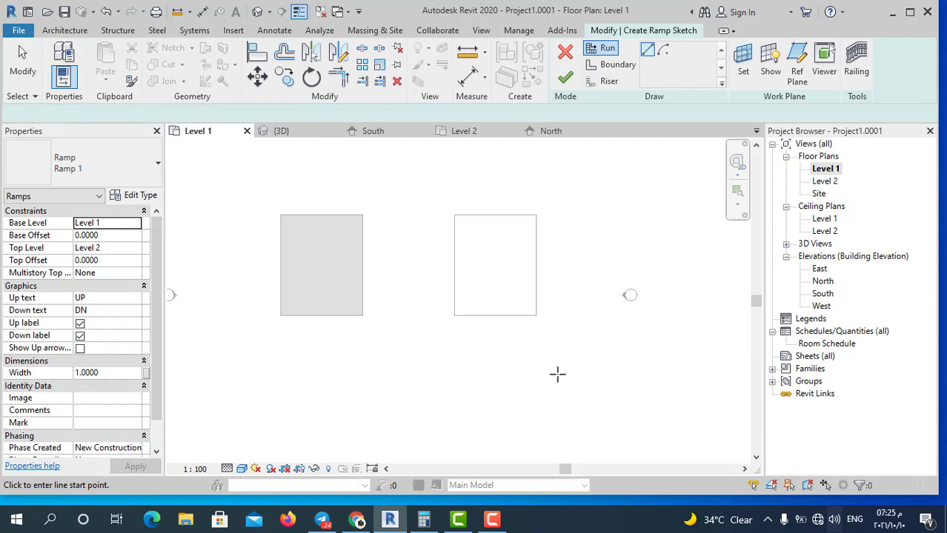
# Step: Draw the top and bottom ramp boundary lines between the two slabs' corners
pyautogui.scroll(1, 353, 215)
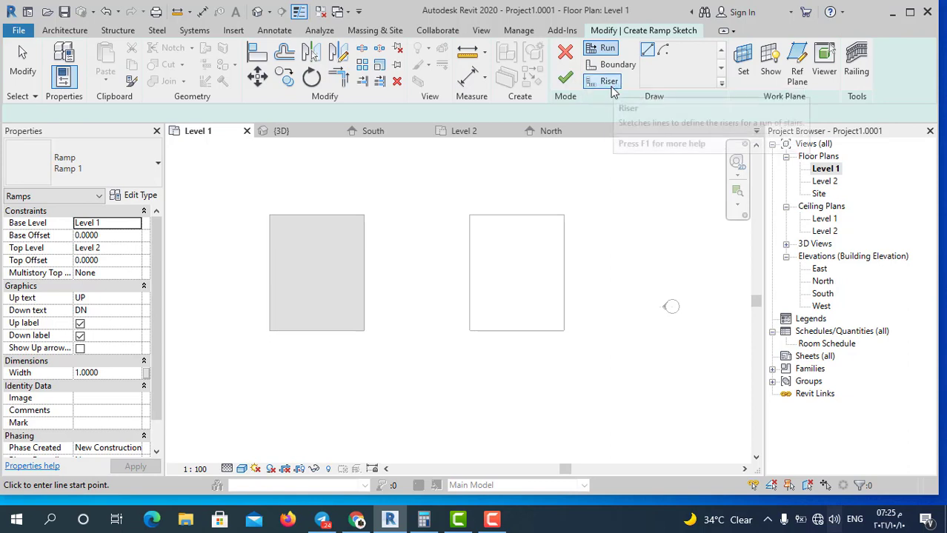
pyautogui.click(613, 65)
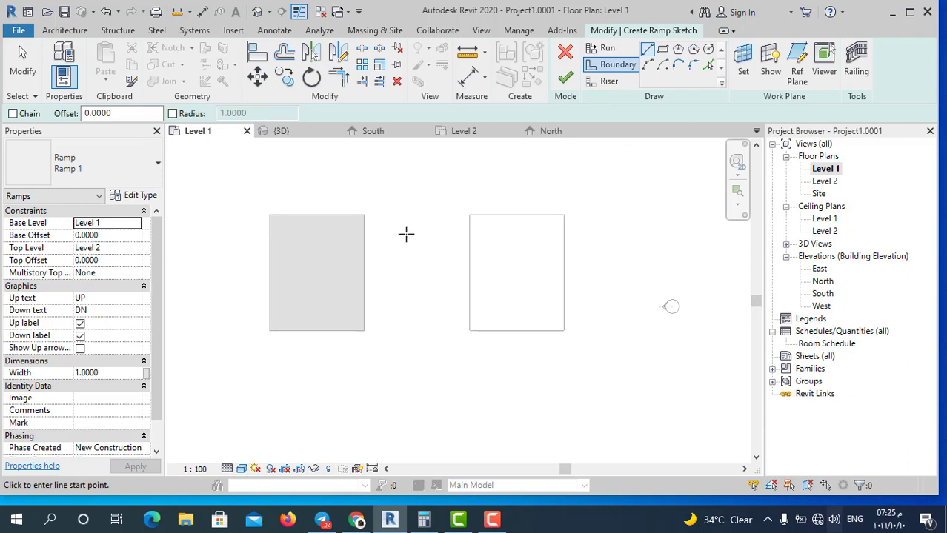
pyautogui.scroll(2, 406, 234)
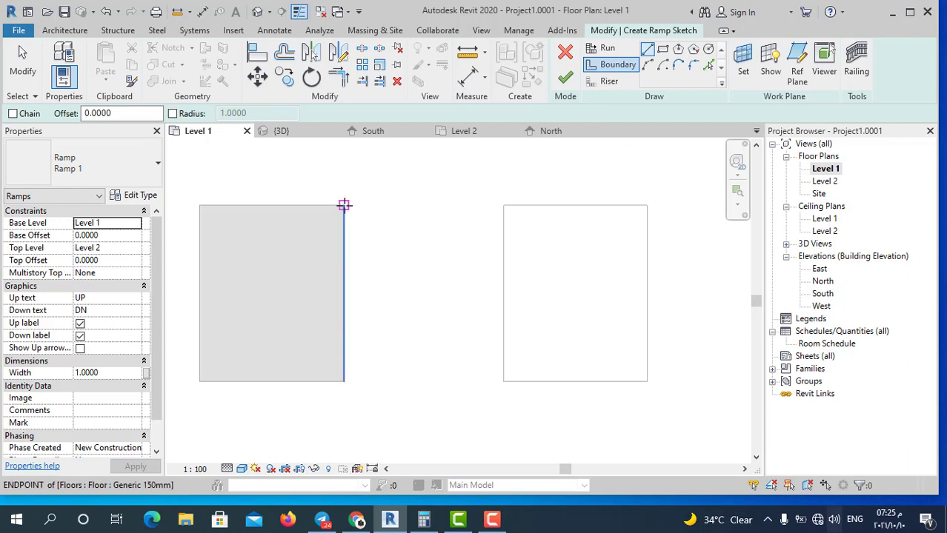
pyautogui.click(343, 204)
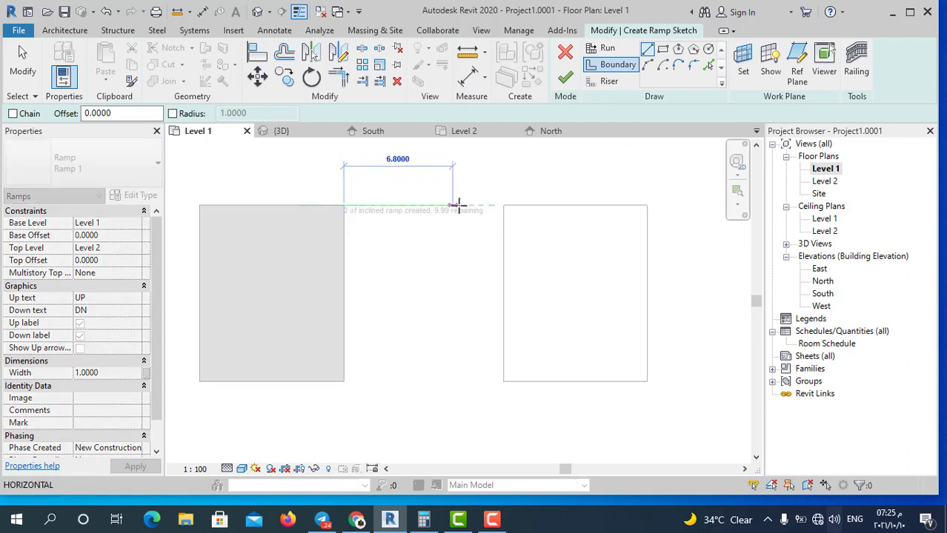
pyautogui.press('Escape')
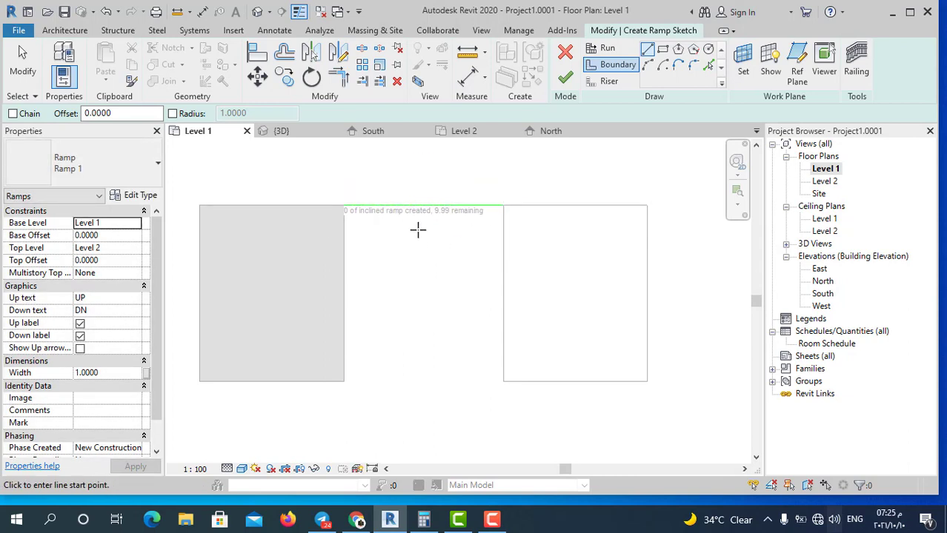
pyautogui.moveTo(343, 379); pyautogui.dragTo(352, 360, button='middle')
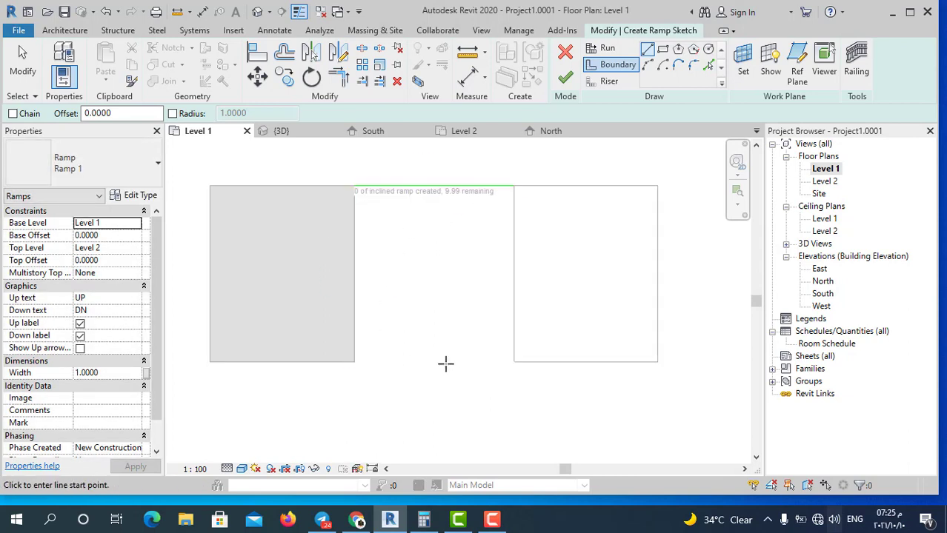
pyautogui.click(354, 362)
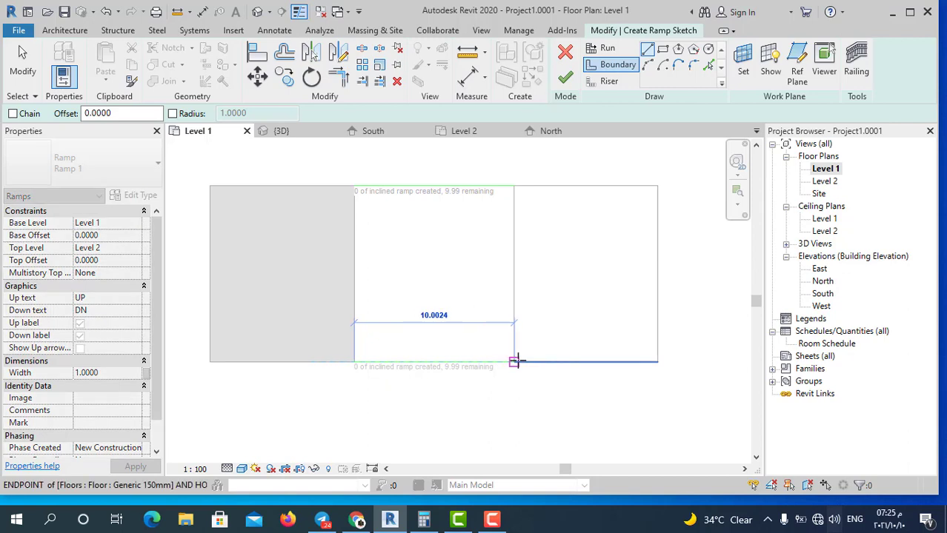
pyautogui.click(514, 362)
pyautogui.press('Escape')
pyautogui.press('Escape')
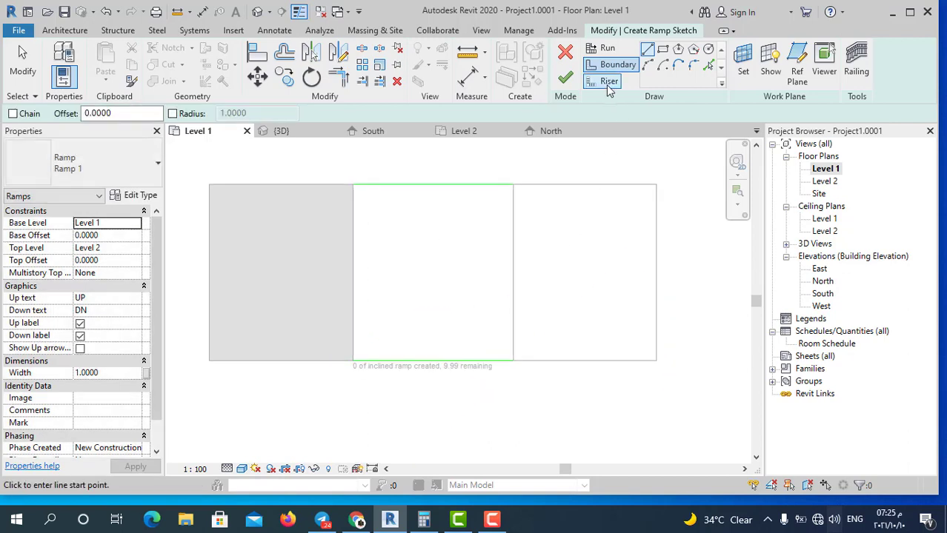
# Step: Add riser lines along both slab edges and finish the ramp sketch
pyautogui.click(608, 81)
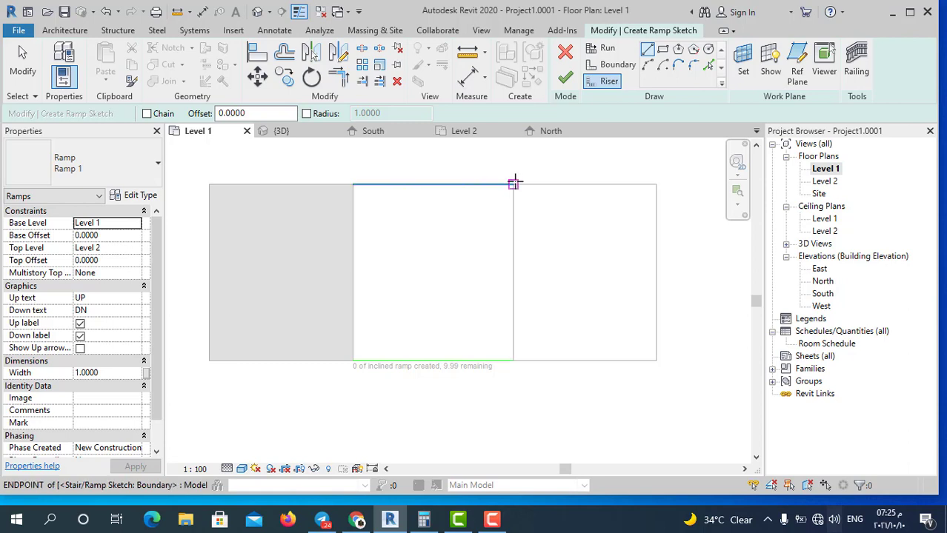
pyautogui.click(513, 184)
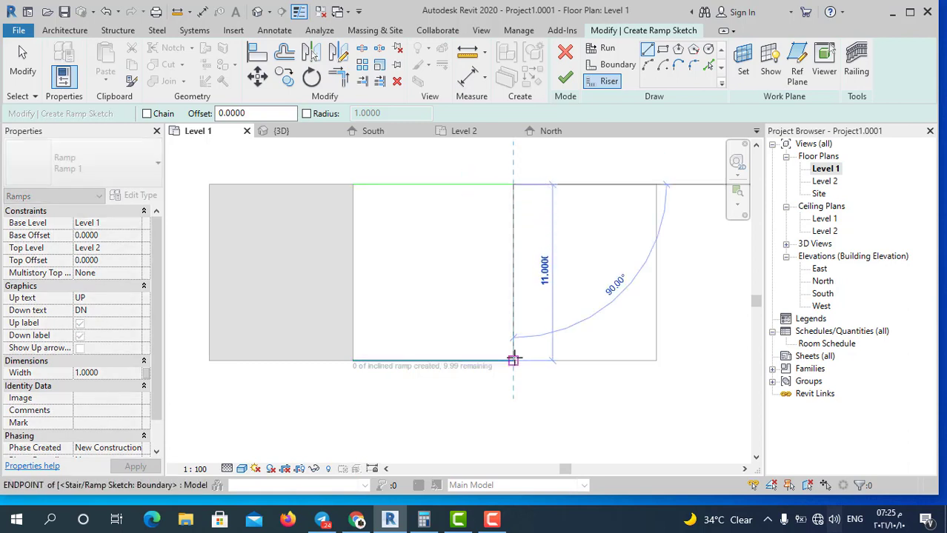
pyautogui.click(514, 360)
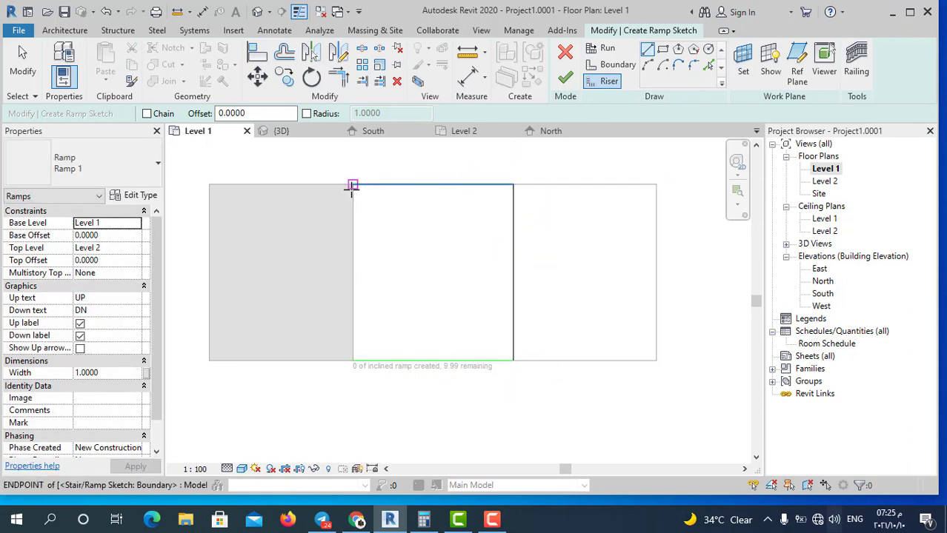
pyautogui.click(352, 185)
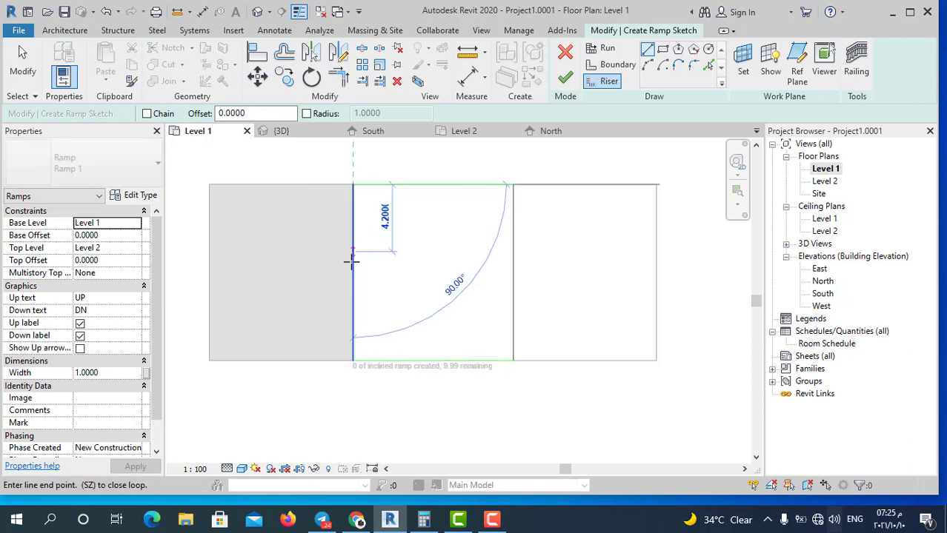
pyautogui.click(353, 361)
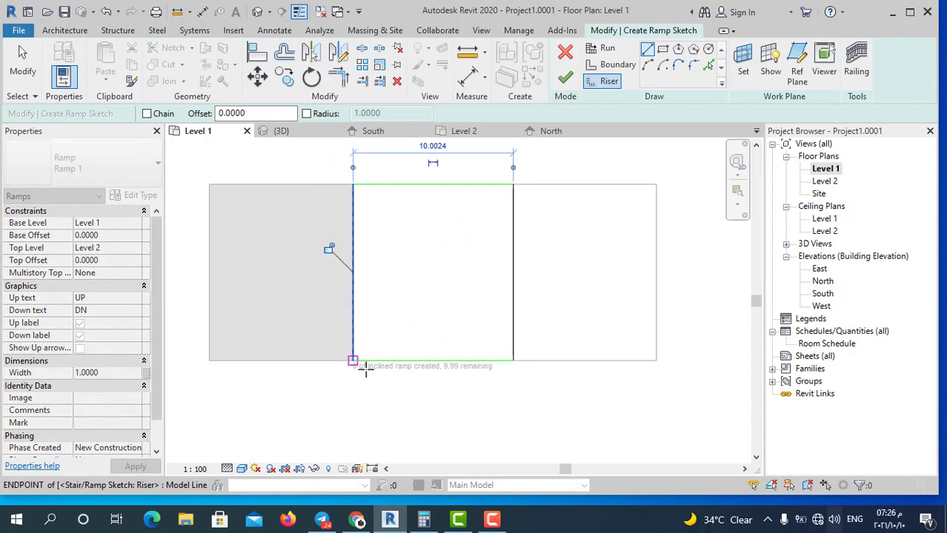
pyautogui.scroll(-2, 489, 345)
pyautogui.scroll(2, 526, 302)
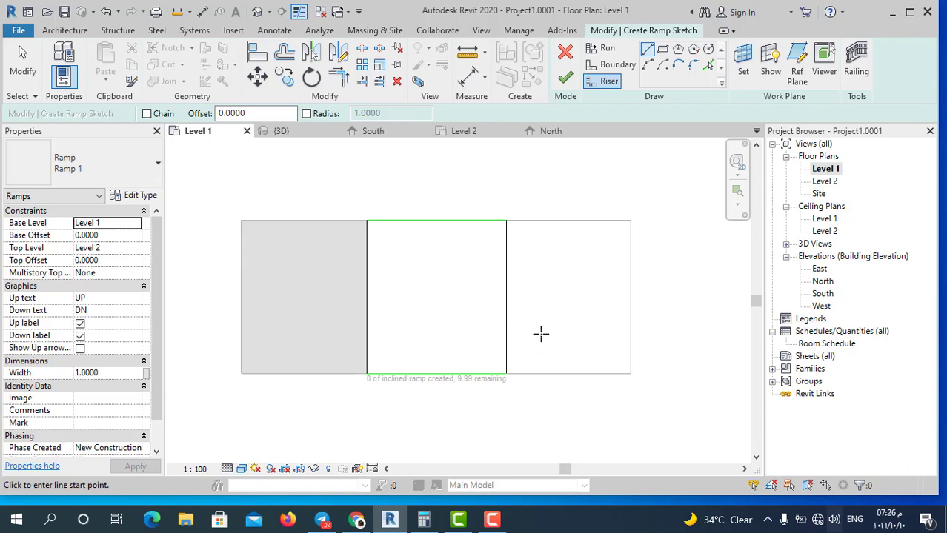
pyautogui.click(566, 79)
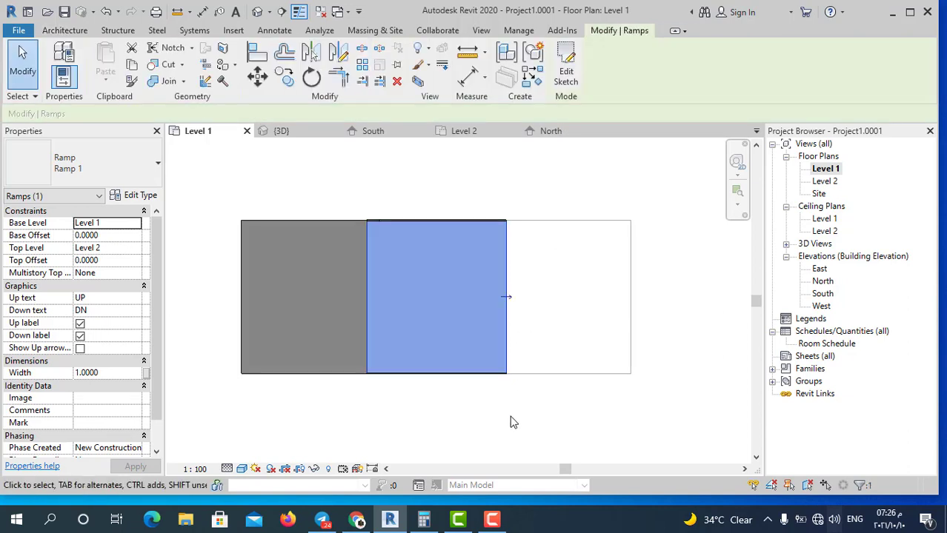
# Step: Orbit the 3D view to inspect Ramp 1 sloping between the slabs with its railings
pyautogui.click(257, 11)
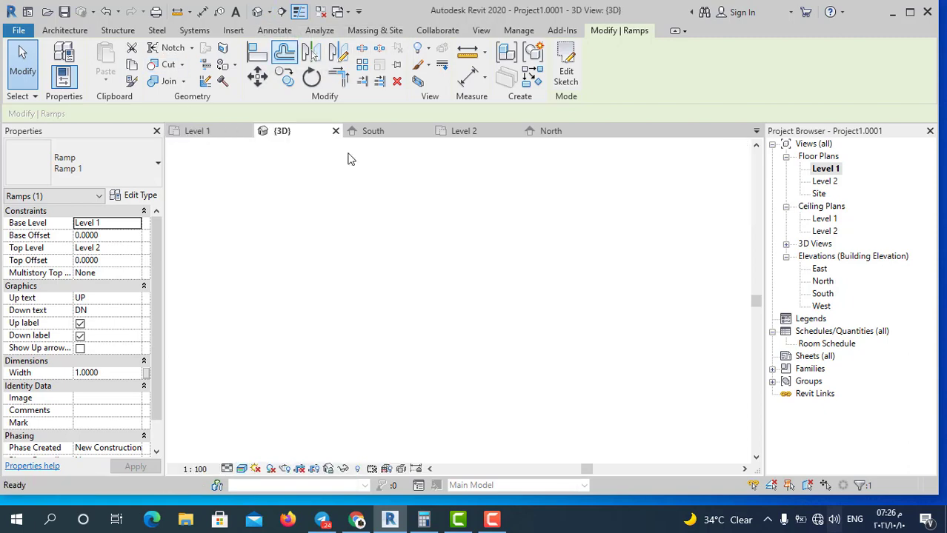
pyautogui.keyDown('shift'); pyautogui.moveTo(551, 378); pyautogui.dragTo(518, 341, button='middle'); pyautogui.keyUp('shift')
pyautogui.scroll(3, 507, 331)
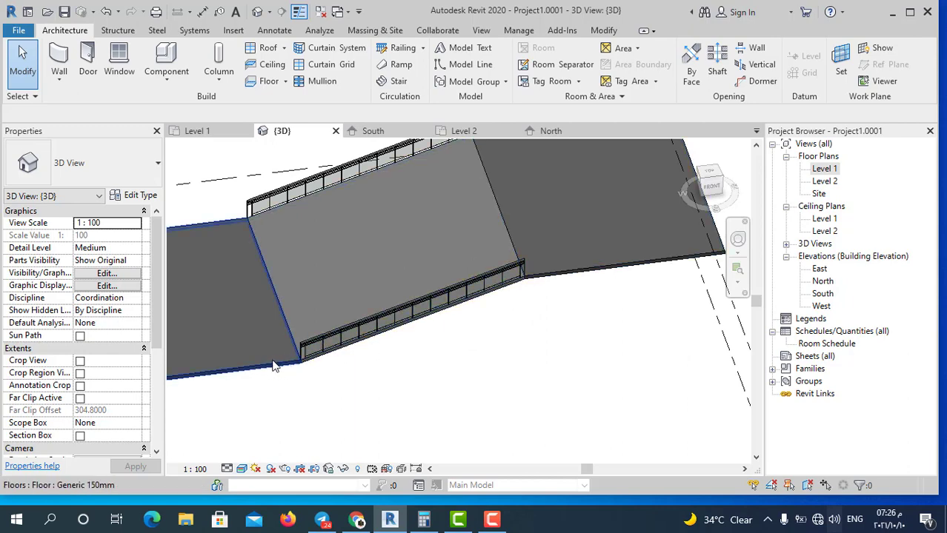
pyautogui.scroll(-3, 348, 381)
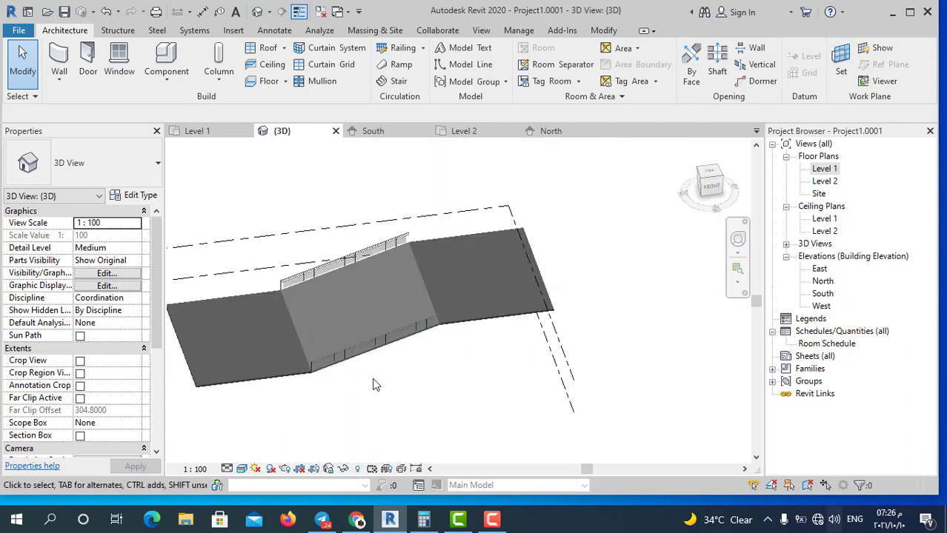
# Step: Open the North elevation and zoom in on the ramp
pyautogui.doubleClick(822, 281)
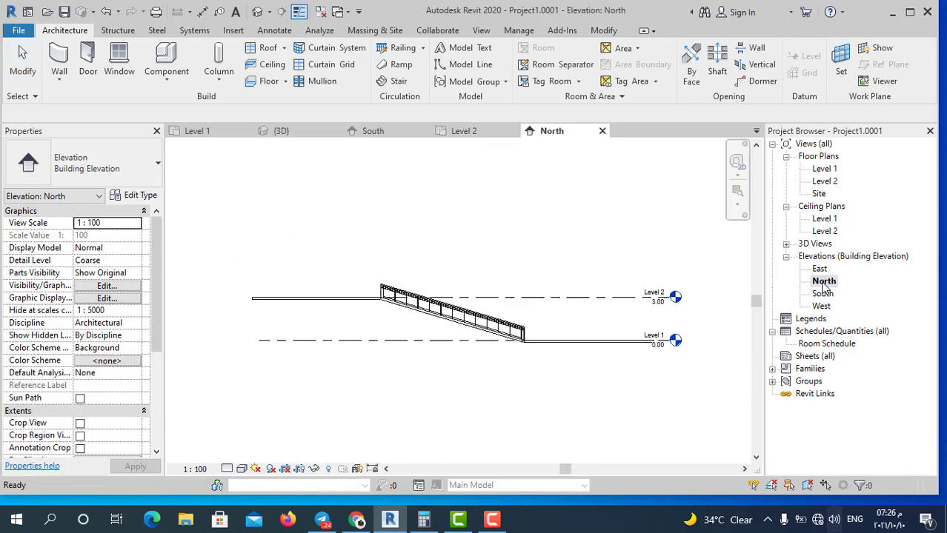
pyautogui.scroll(2, 708, 376)
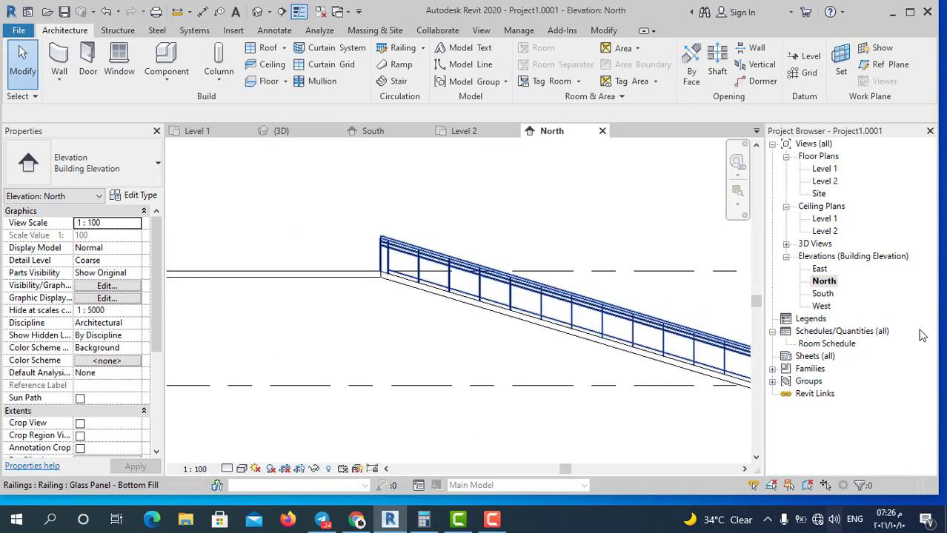
pyautogui.scroll(-2, 223, 277)
pyautogui.scroll(2, 284, 285)
pyautogui.scroll(1, 284, 285)
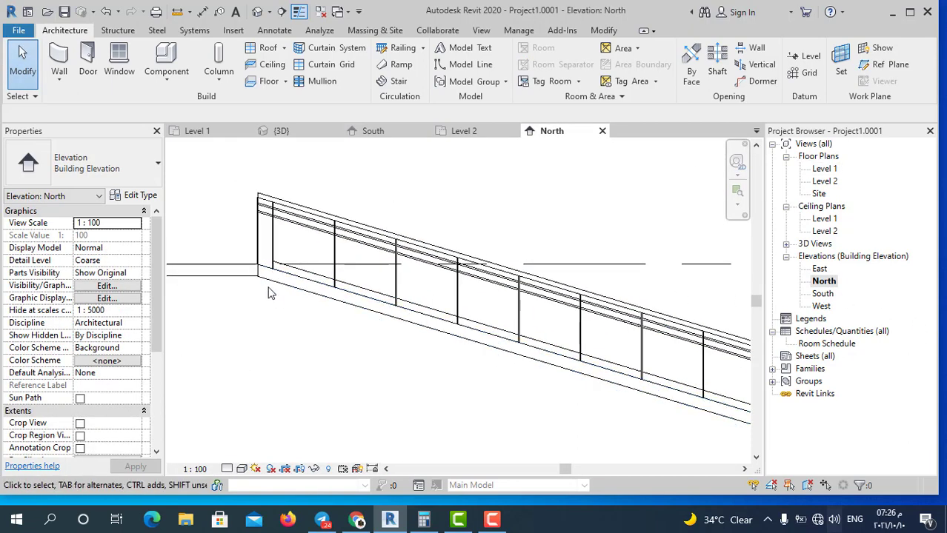
pyautogui.scroll(1, 278, 281)
pyautogui.scroll(1, 254, 263)
pyautogui.scroll(1, 250, 240)
pyautogui.scroll(-2, 250, 241)
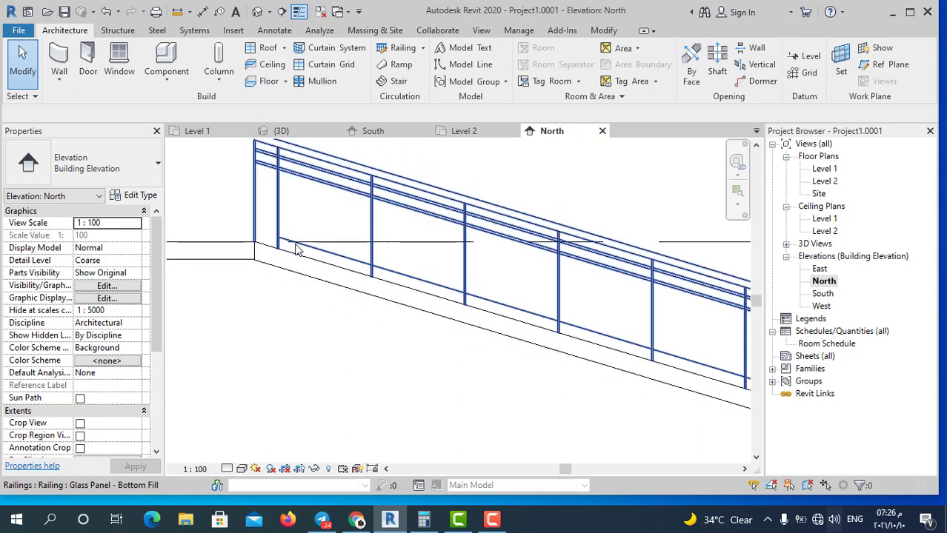
pyautogui.scroll(-2, 295, 247)
pyautogui.scroll(-2, 348, 266)
pyautogui.scroll(-1, 406, 292)
pyautogui.scroll(1, 479, 334)
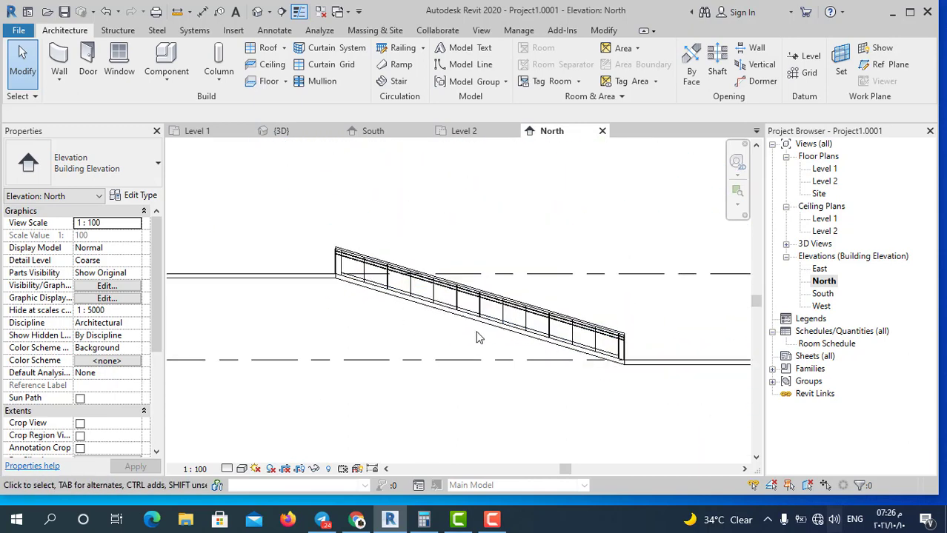
pyautogui.scroll(1, 572, 360)
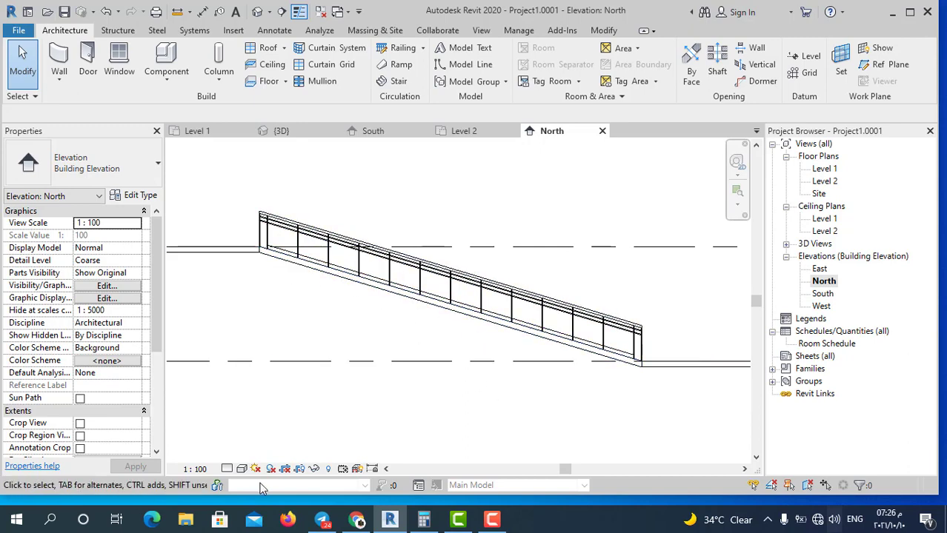
# Step: Switch the North elevation's visual style to Realistic
pyautogui.click(241, 468)
pyautogui.click(264, 440)
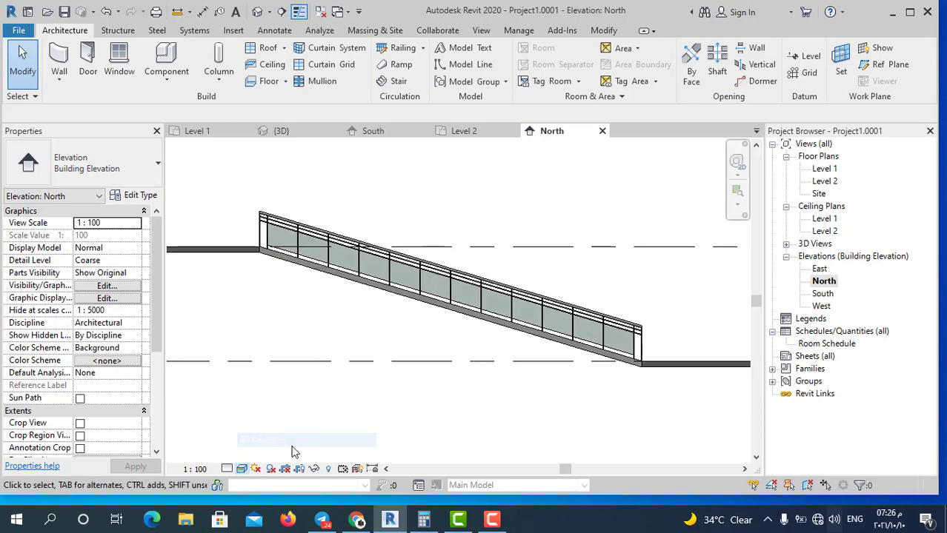
pyautogui.scroll(1, 415, 308)
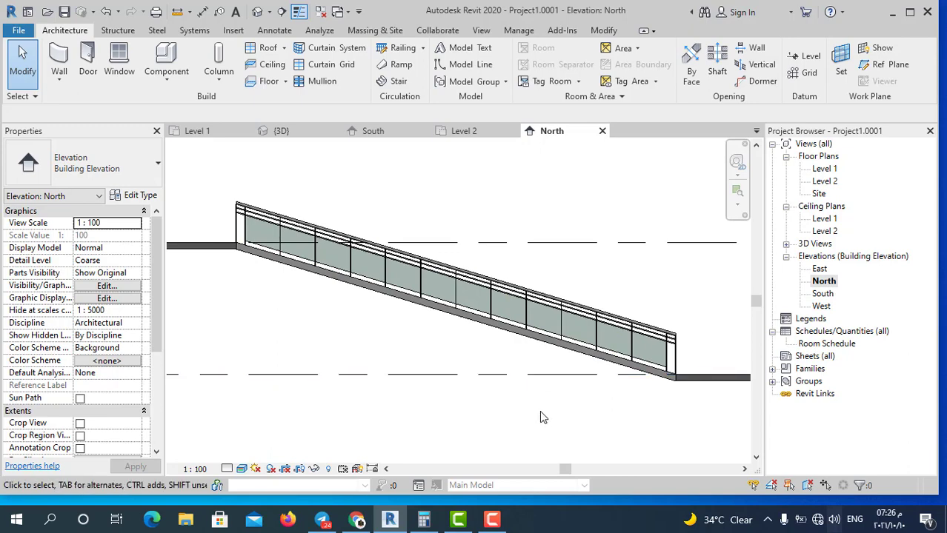
# Step: Change the ramp type's Shape from Thick to Solid, then select the glass-panel railing
pyautogui.click(433, 315)
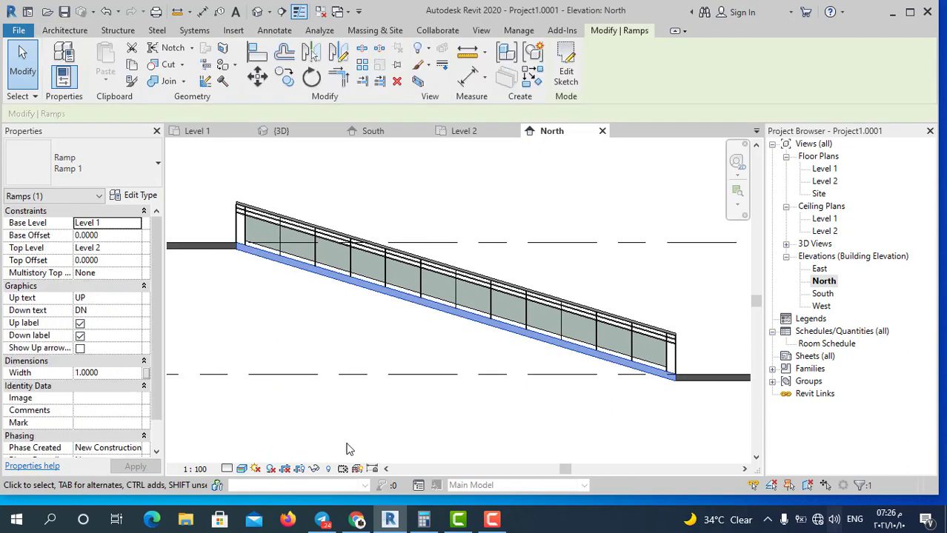
pyautogui.click(128, 198)
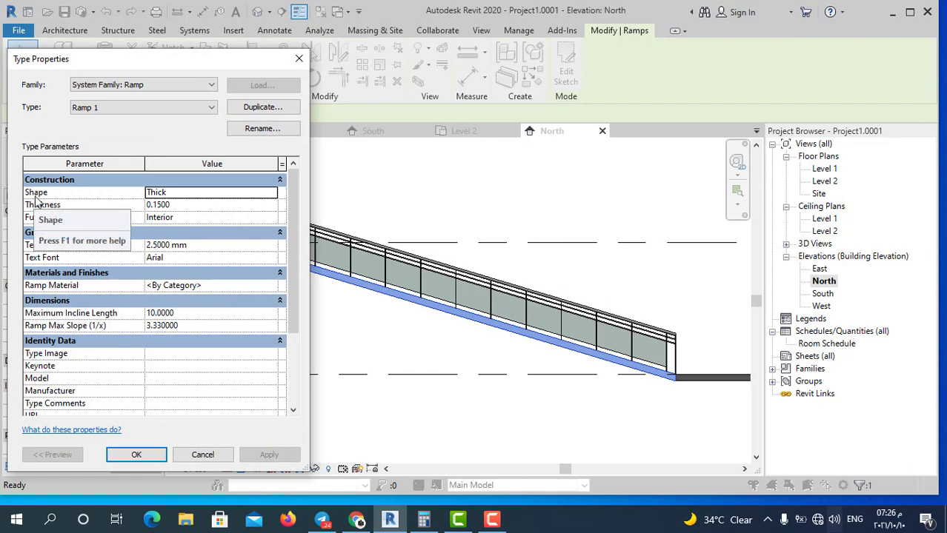
pyautogui.click(272, 194)
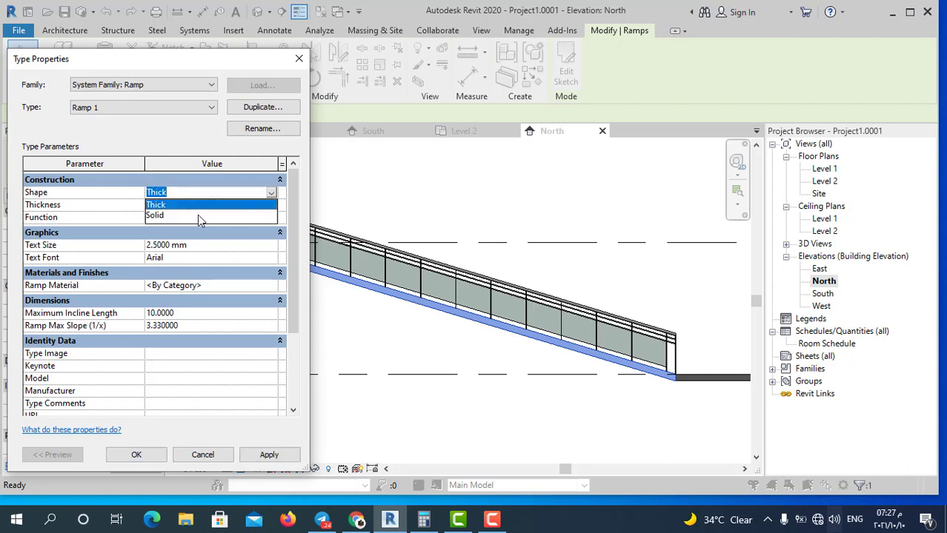
pyautogui.click(157, 216)
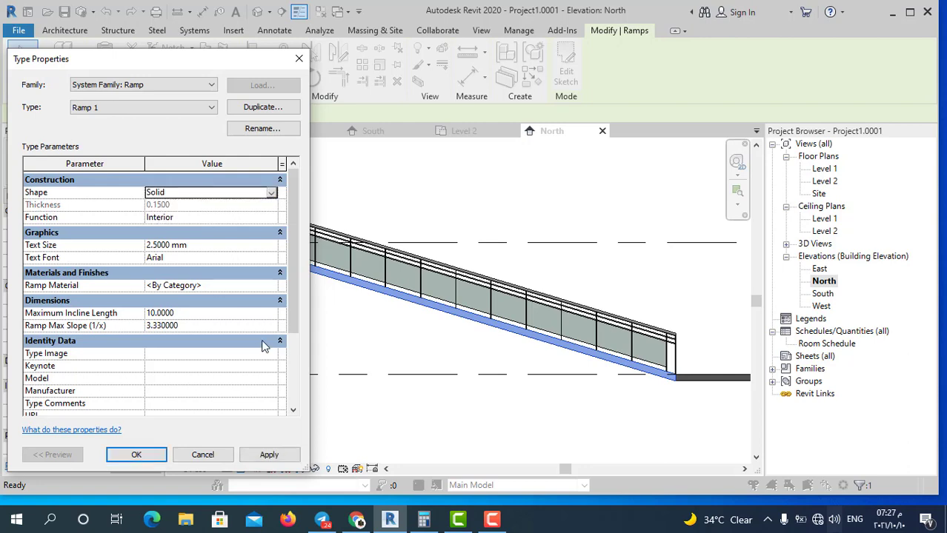
pyautogui.click(269, 455)
pyautogui.click(147, 456)
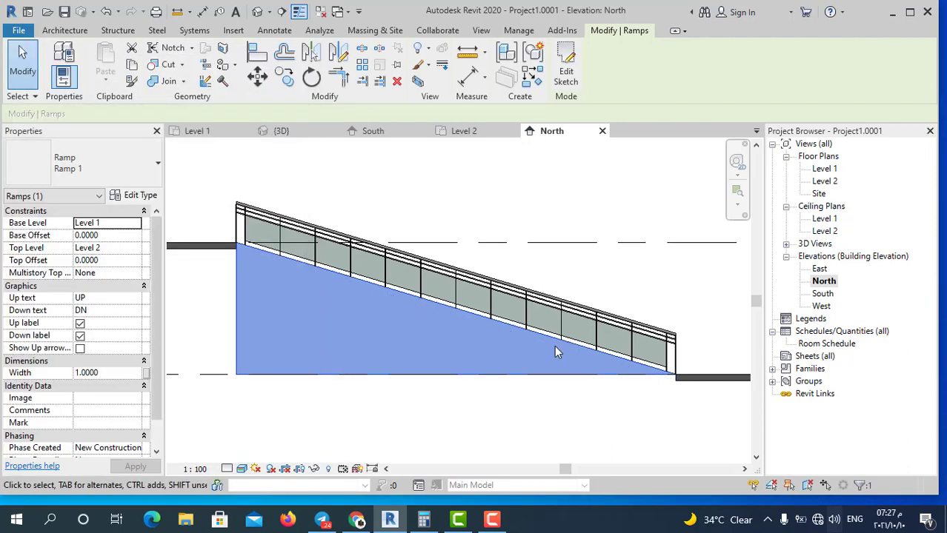
pyautogui.scroll(-2, 555, 348)
pyautogui.click(514, 392)
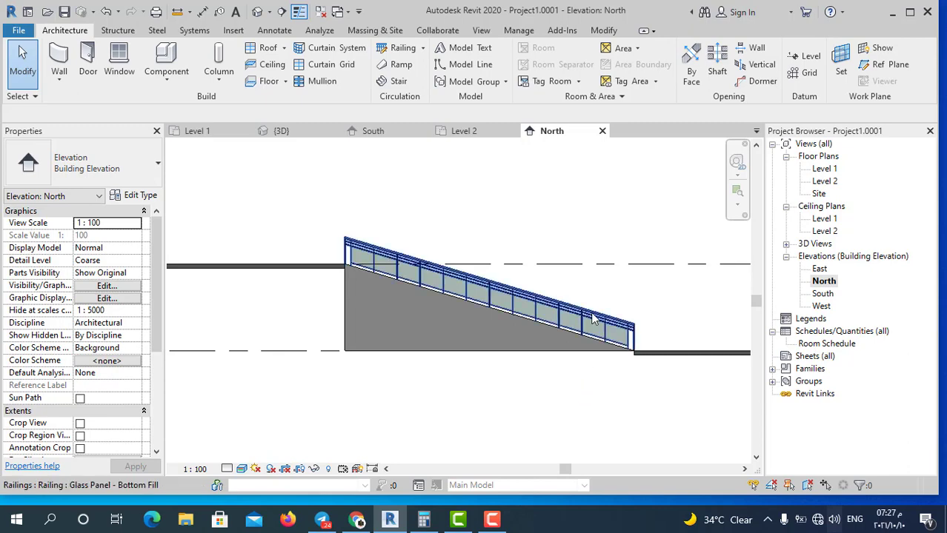
pyautogui.scroll(2, 588, 311)
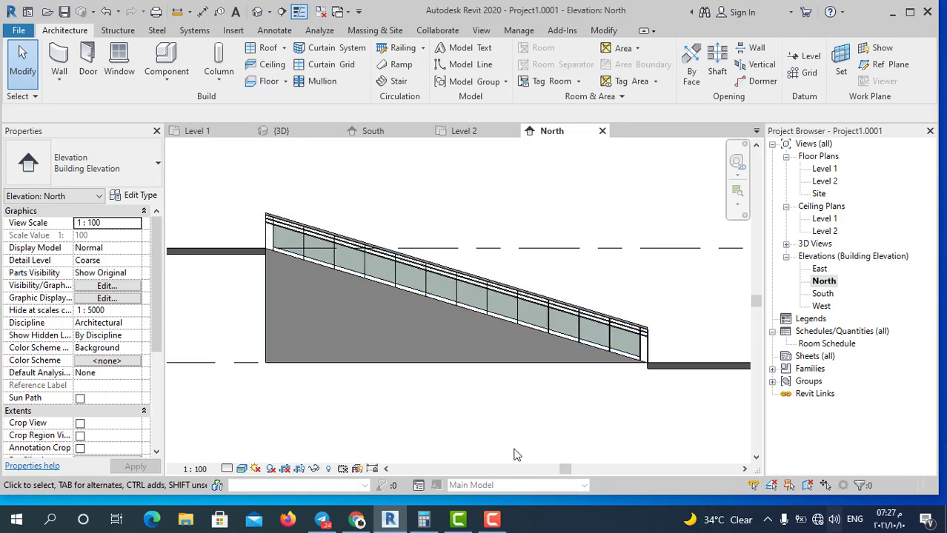
pyautogui.click(554, 326)
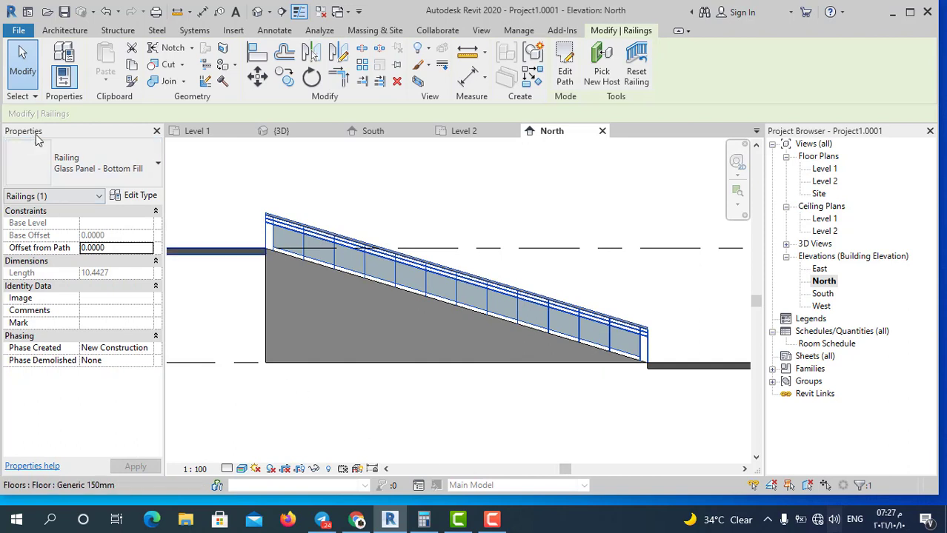
# Step: Change the selected railing's type to Railing: 900mm Pipe
pyautogui.click(157, 166)
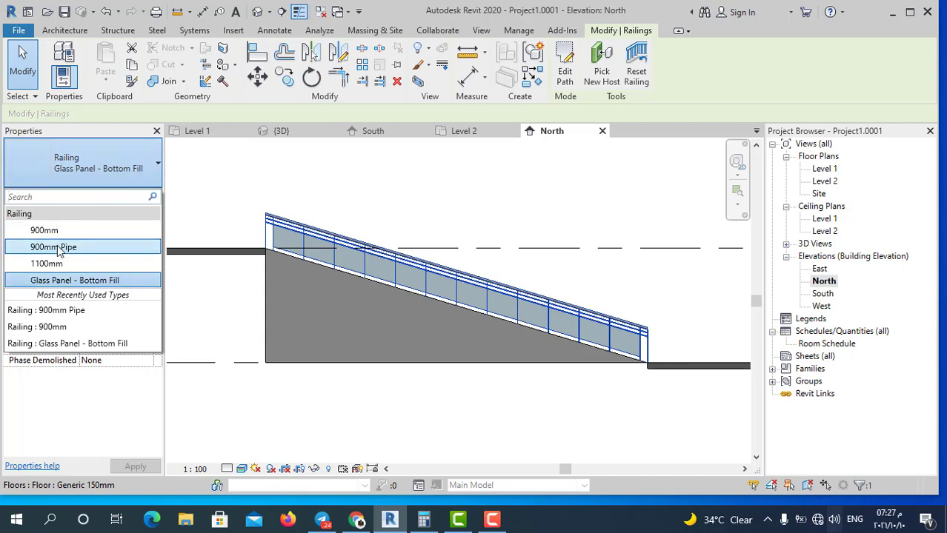
pyautogui.click(59, 251)
pyautogui.click(426, 430)
pyautogui.scroll(2, 548, 296)
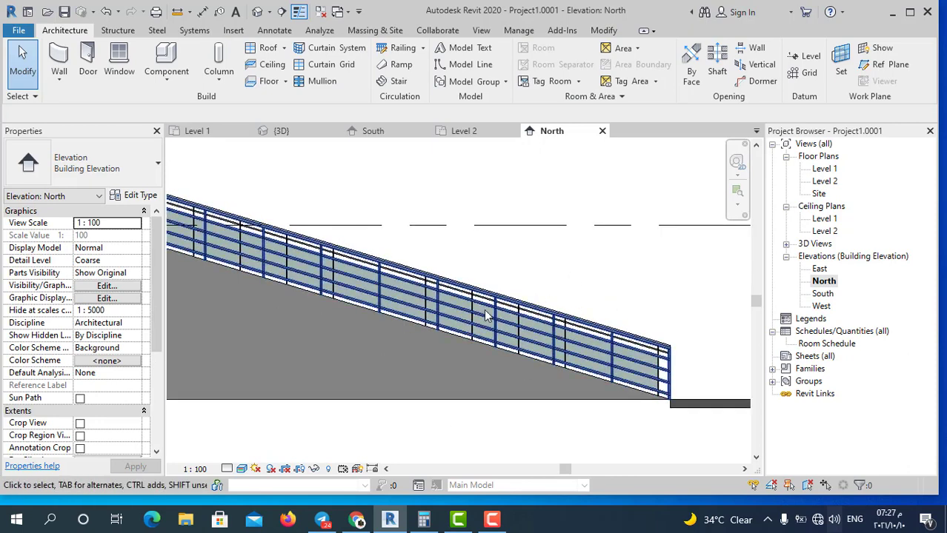
pyautogui.scroll(-2, 503, 333)
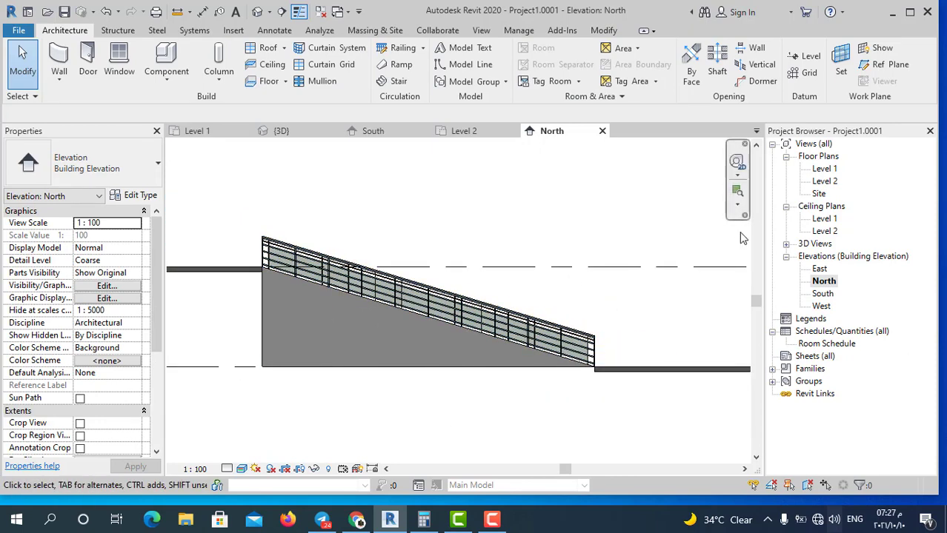
# Step: In the 3D view, change the near glass-panel railing to 900mm Pipe
pyautogui.click(257, 11)
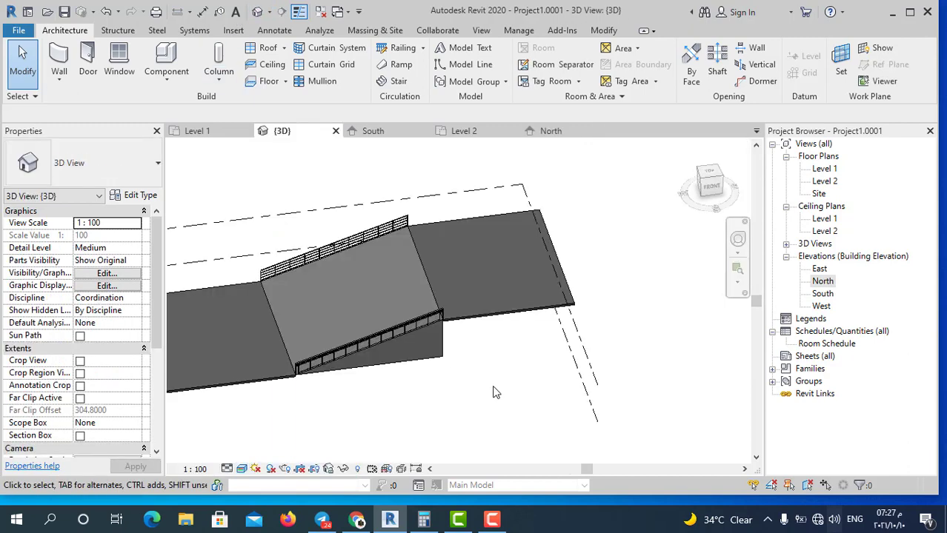
pyautogui.moveTo(319, 296)
pyautogui.keyDown('shift'); pyautogui.mouseDown(button='middle')
pyautogui.moveTo(327, 341)
pyautogui.moveTo(332, 185)
pyautogui.mouseUp(button='middle'); pyautogui.keyUp('shift')
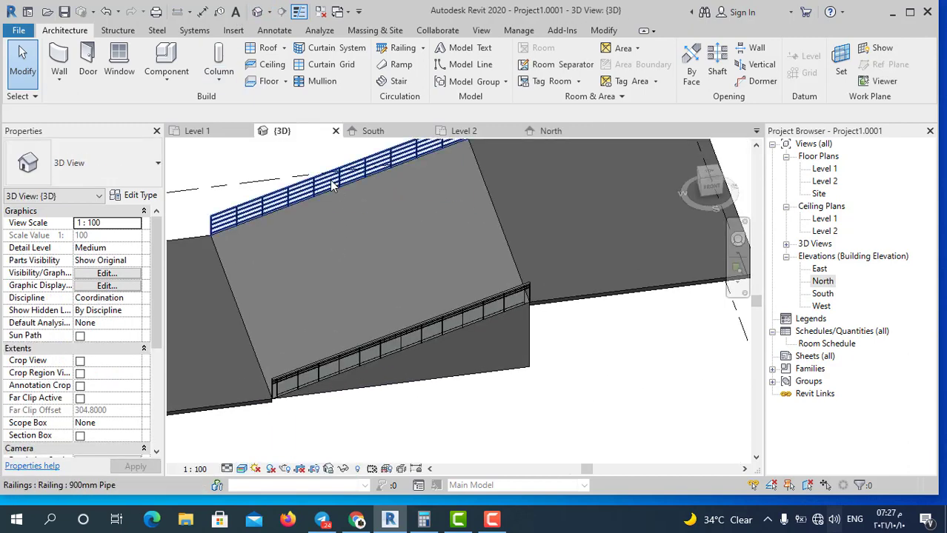
pyautogui.click(438, 320)
pyautogui.click(146, 155)
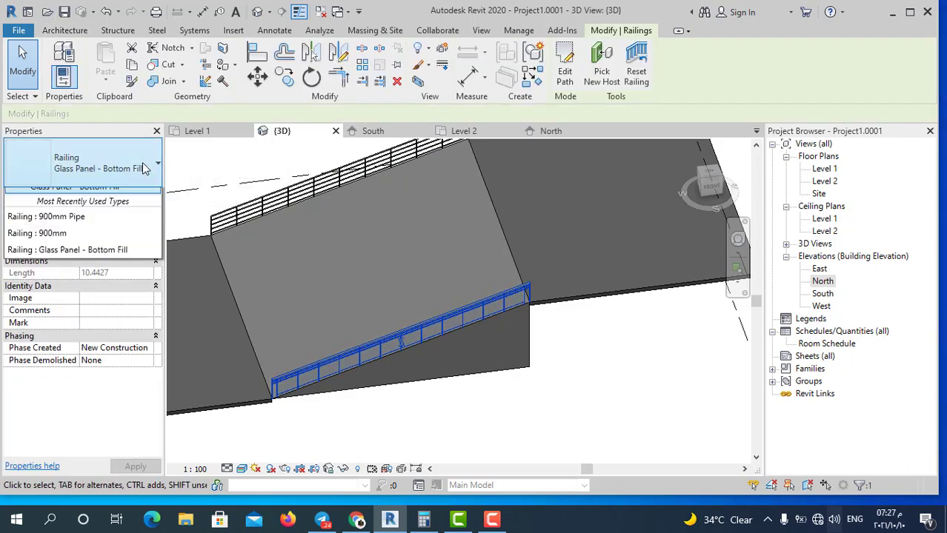
pyautogui.click(82, 247)
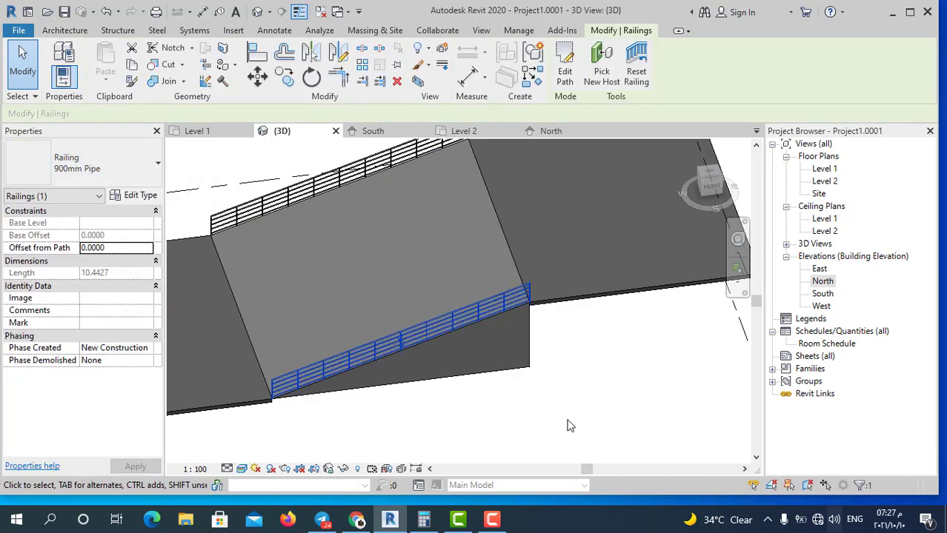
pyautogui.click(570, 426)
pyautogui.moveTo(570, 426)
pyautogui.keyDown('shift'); pyautogui.mouseDown(button='middle')
pyautogui.moveTo(463, 387)
pyautogui.moveTo(488, 414)
pyautogui.mouseUp(button='middle'); pyautogui.keyUp('shift')
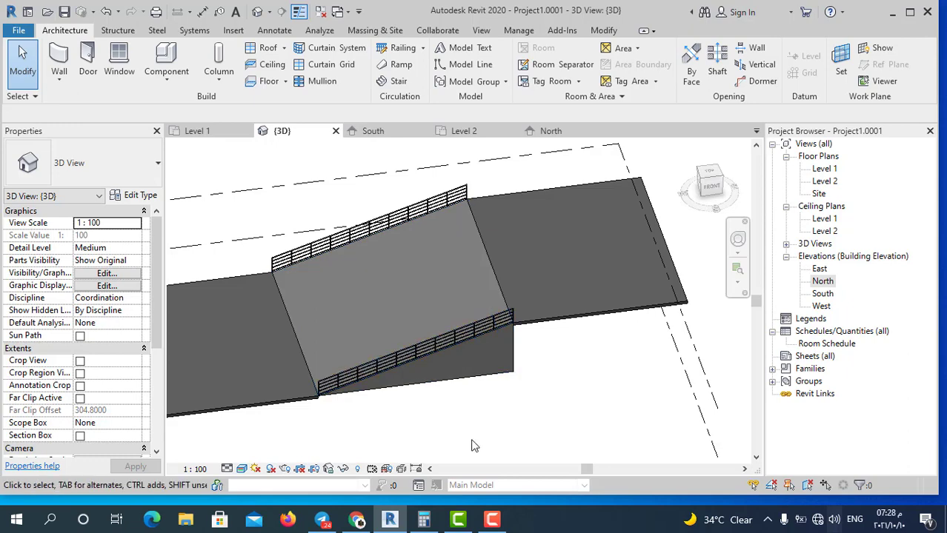
# Step: Delete the lower and upper pipe railings from Ramp 1
pyautogui.click(426, 345)
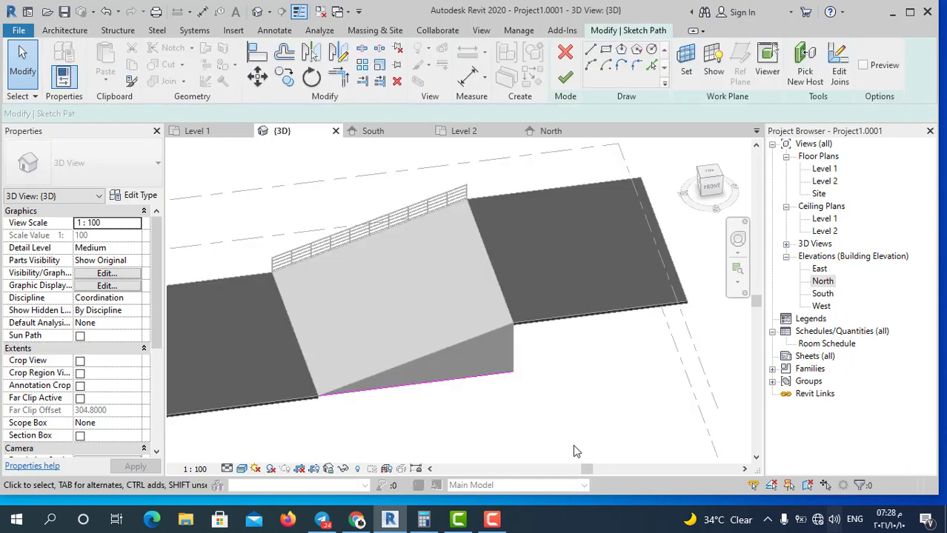
pyautogui.click(557, 73)
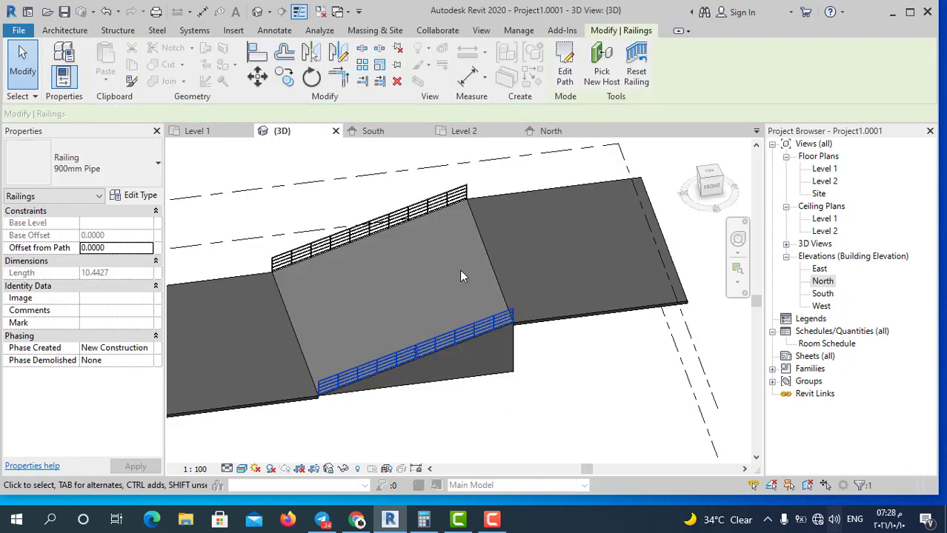
pyautogui.press('Delete')
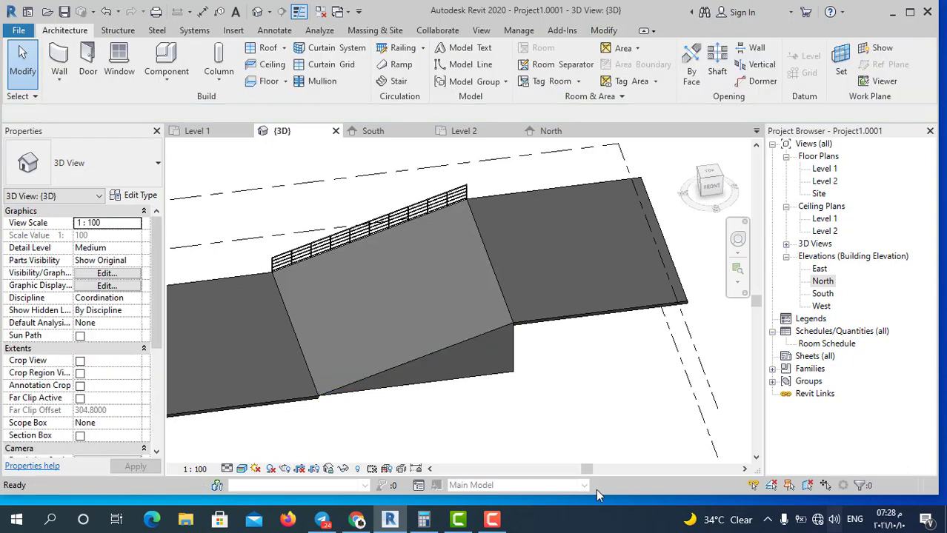
pyautogui.click(407, 215)
pyautogui.press('Delete')
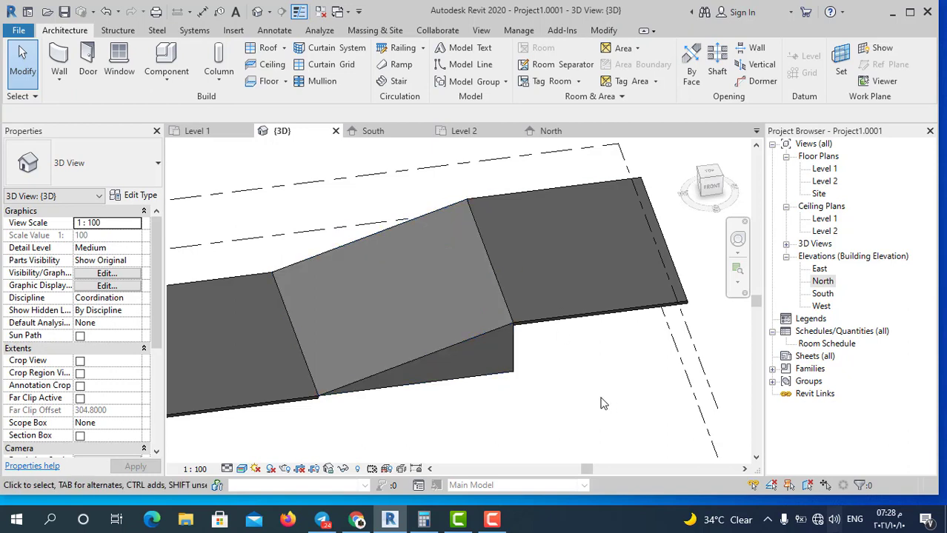
# Step: Open the Level 1 floor plan, select Ramp 1 and show its type properties
pyautogui.doubleClick(824, 169)
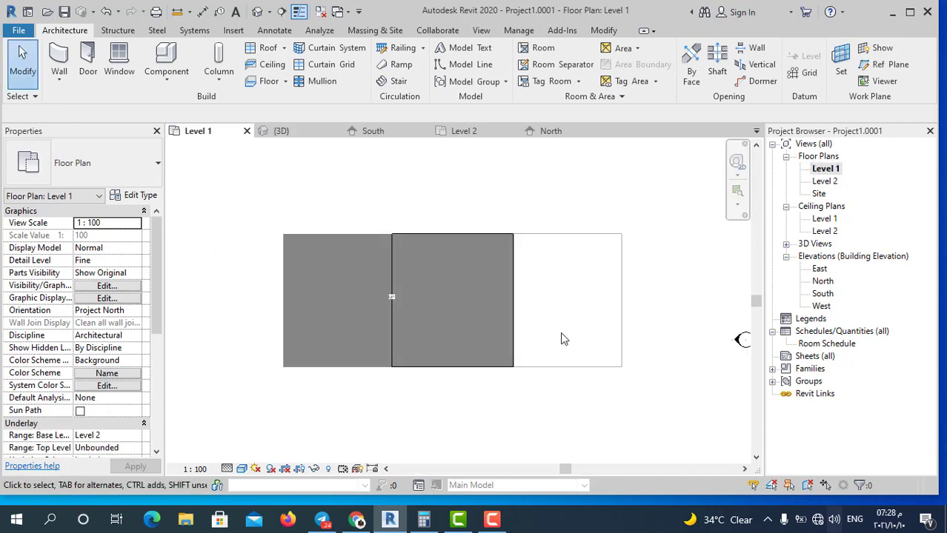
pyautogui.scroll(2, 550, 265)
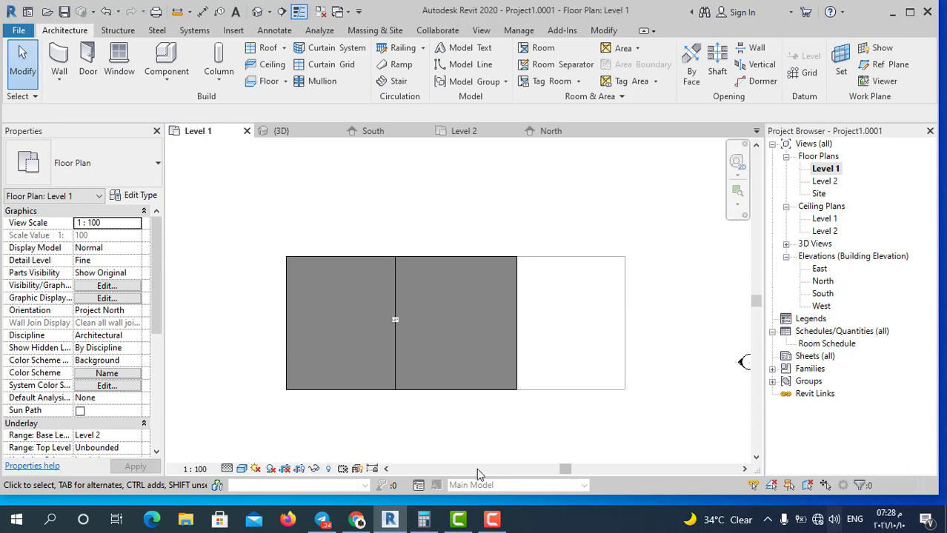
pyautogui.click(394, 352)
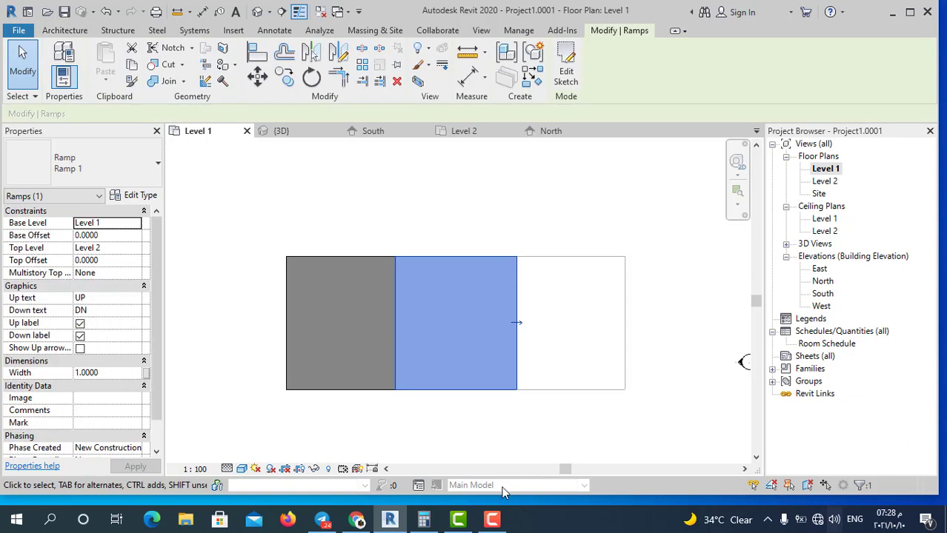
pyautogui.doubleClick(409, 282)
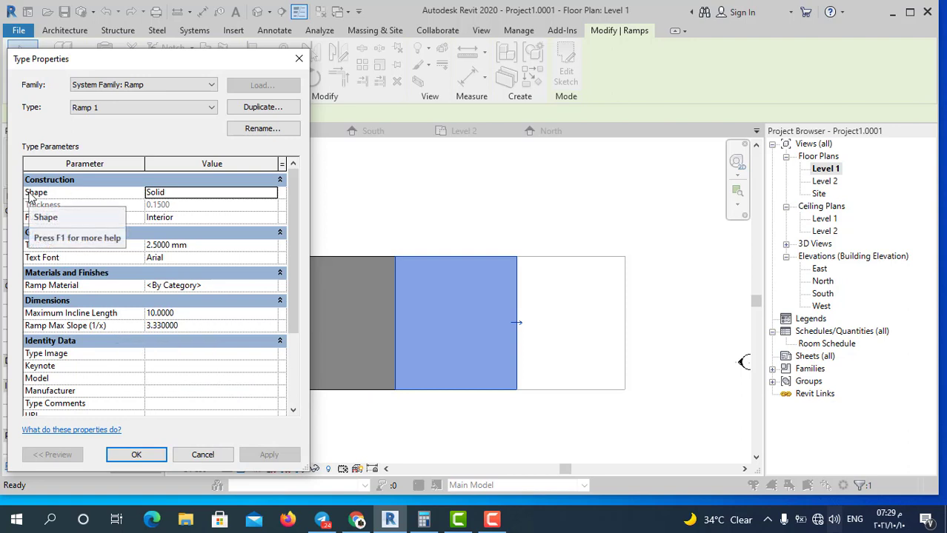
# Step: Set the ramp type's shape back to Thick and apply it
pyautogui.click(272, 192)
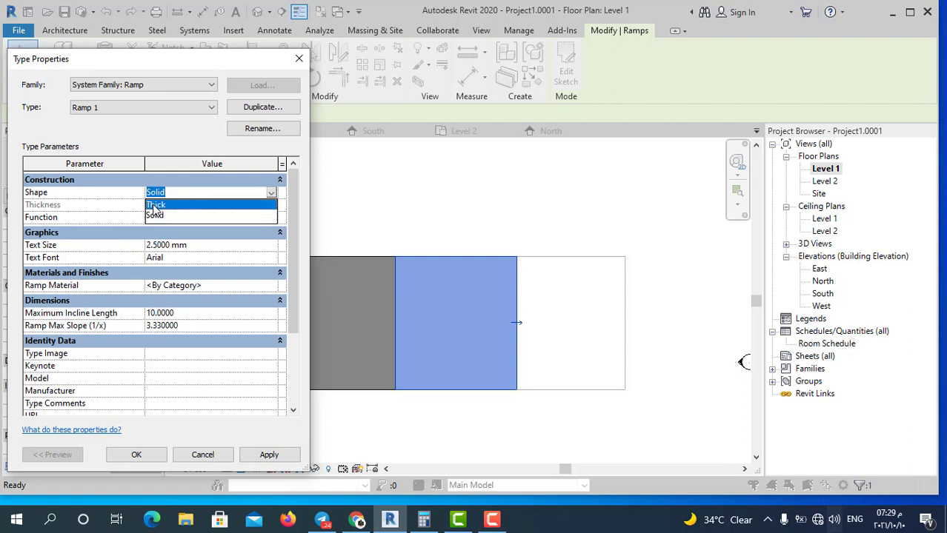
pyautogui.click(155, 206)
pyautogui.click(269, 455)
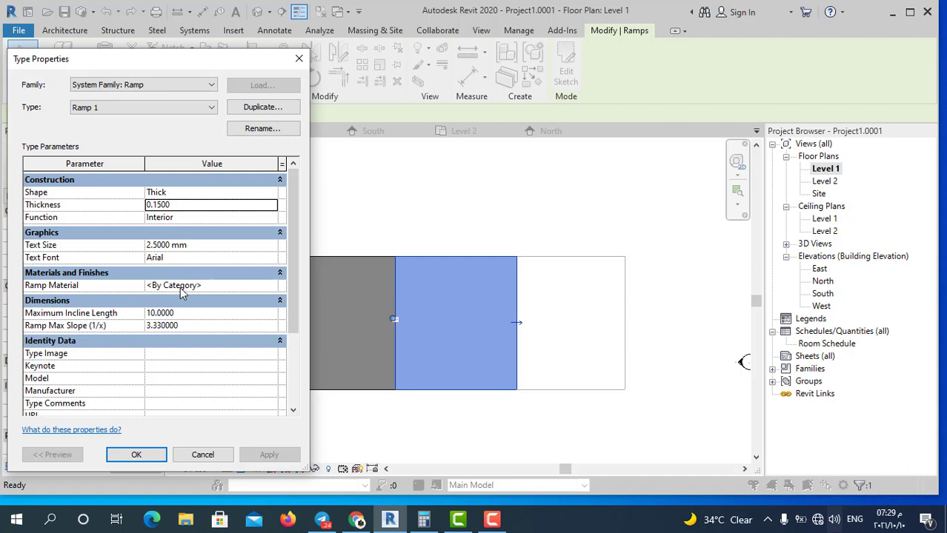
# Step: Choose Aluminium as the ramp type's Ramp Material, then apply and close Type Properties
pyautogui.click(276, 287)
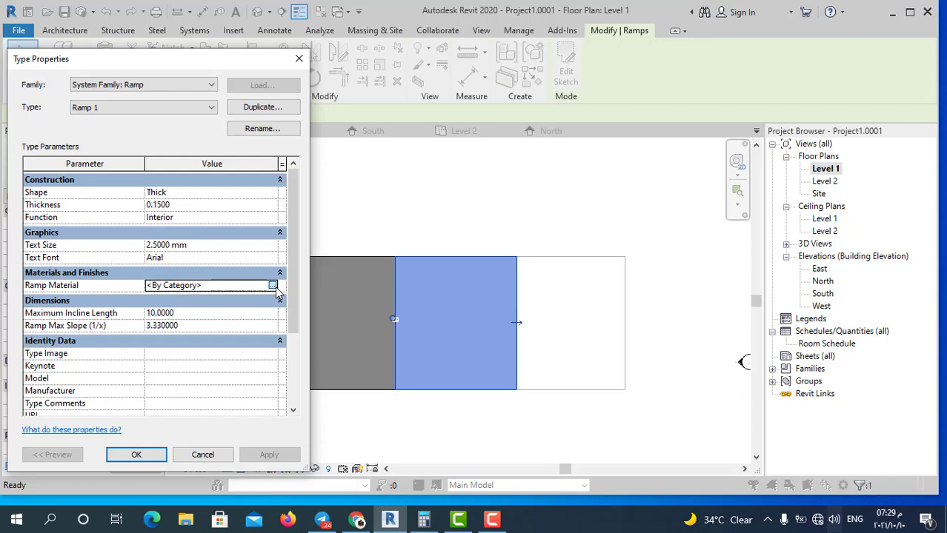
pyautogui.click(274, 286)
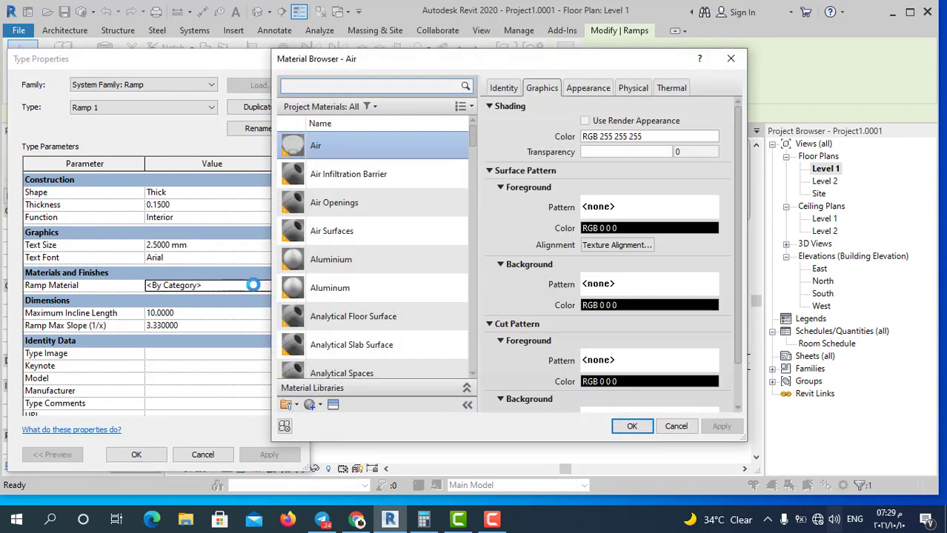
pyautogui.click(607, 89)
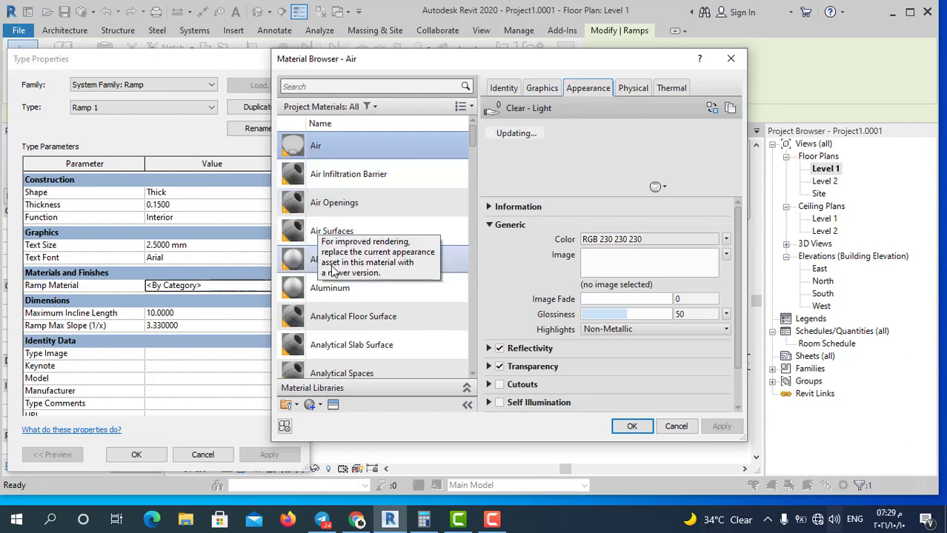
pyautogui.click(323, 259)
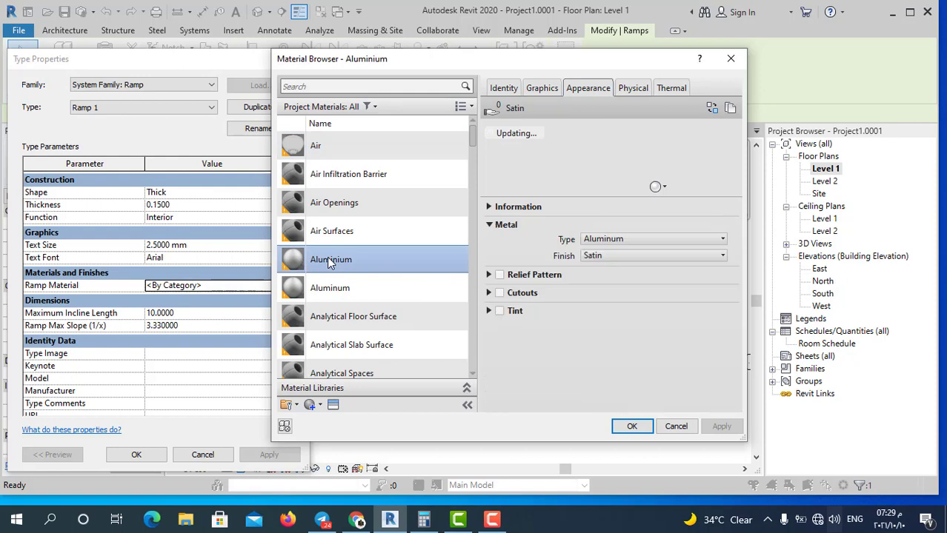
pyautogui.click(632, 426)
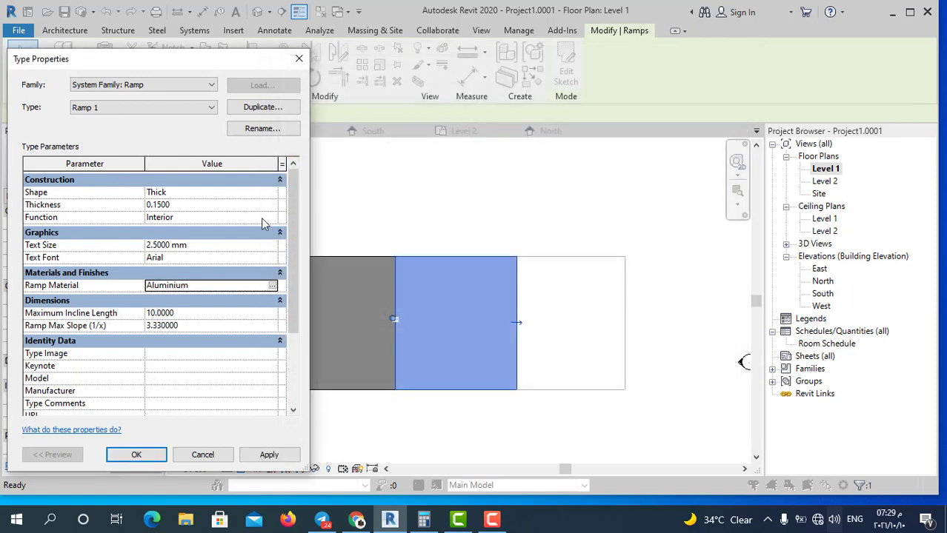
pyautogui.click(269, 455)
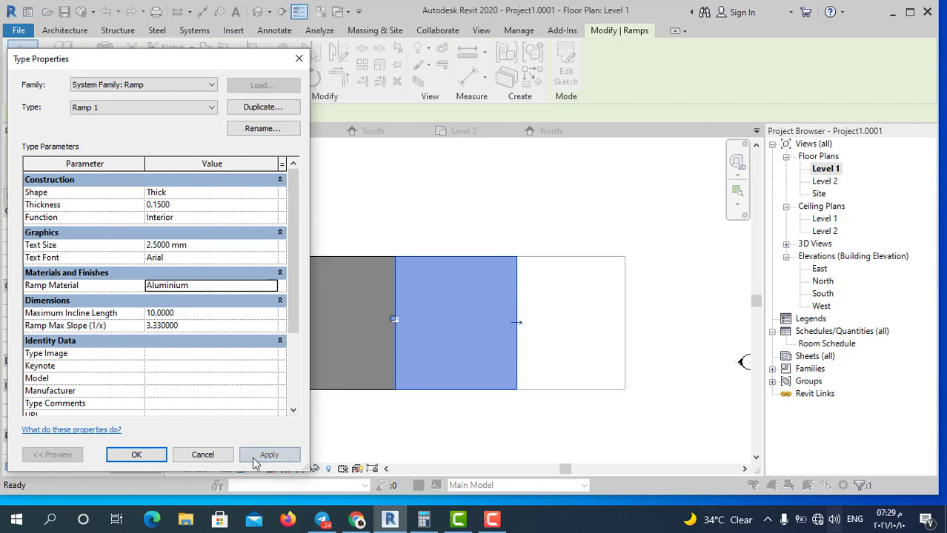
pyautogui.click(137, 455)
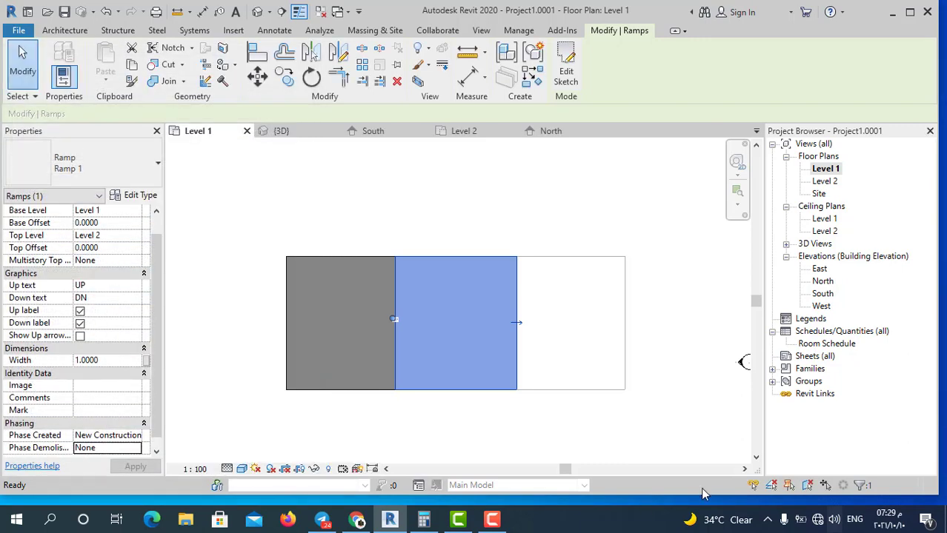
# Step: Inspect the ramp in the {3D} view
pyautogui.click(257, 11)
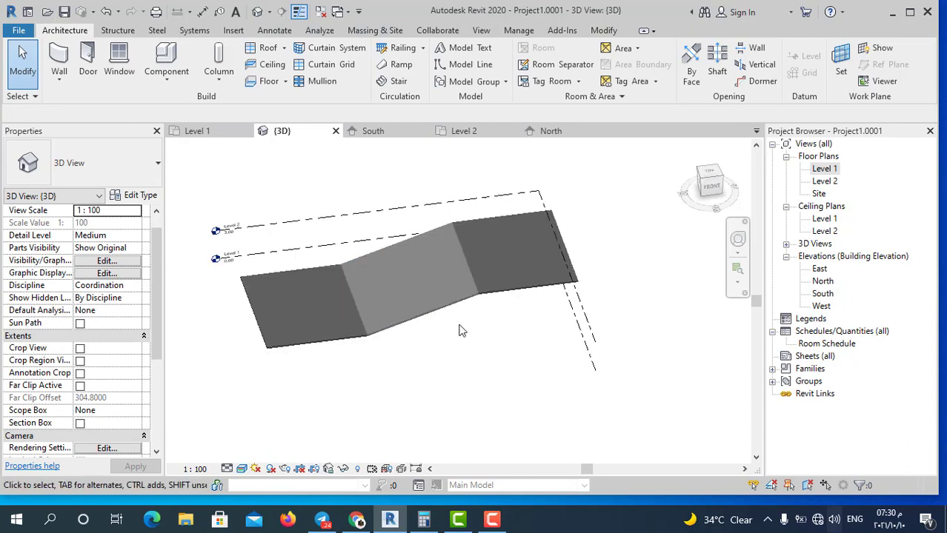
pyautogui.scroll(4, 486, 324)
pyautogui.scroll(-2, 545, 408)
pyautogui.scroll(2, 567, 361)
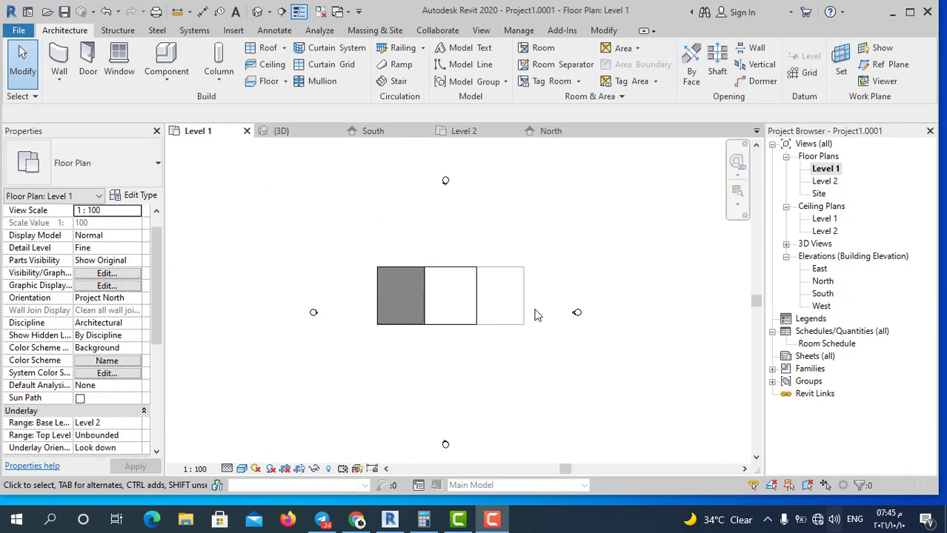
pyautogui.scroll(1, 537, 314)
# Step: Draw a section line across the ramp and open the new Section 1 view
pyautogui.click(282, 11)
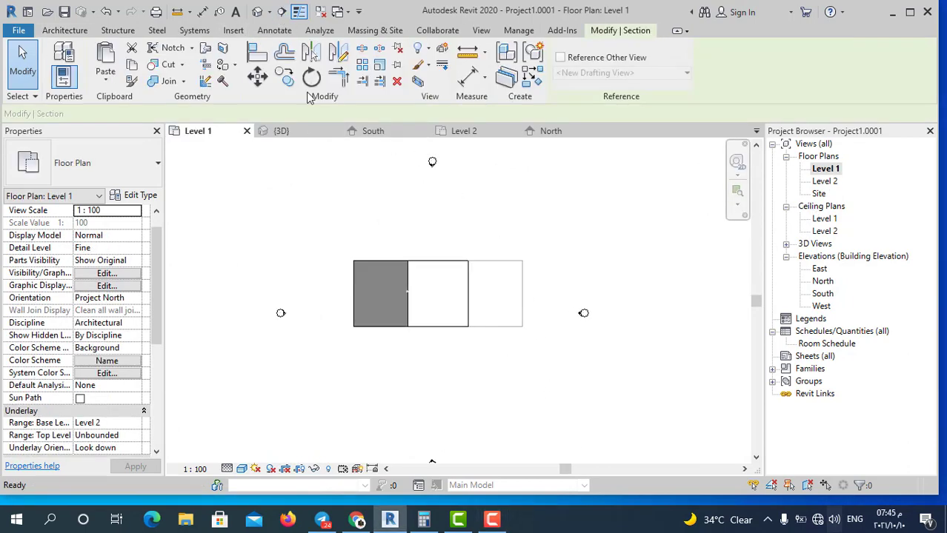
pyautogui.click(311, 292)
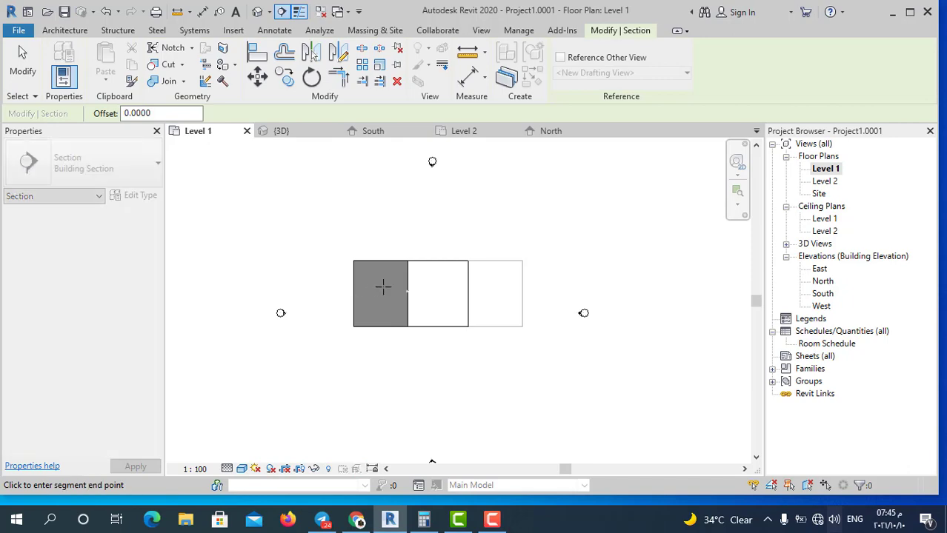
pyautogui.click(571, 295)
pyautogui.click(249, 237)
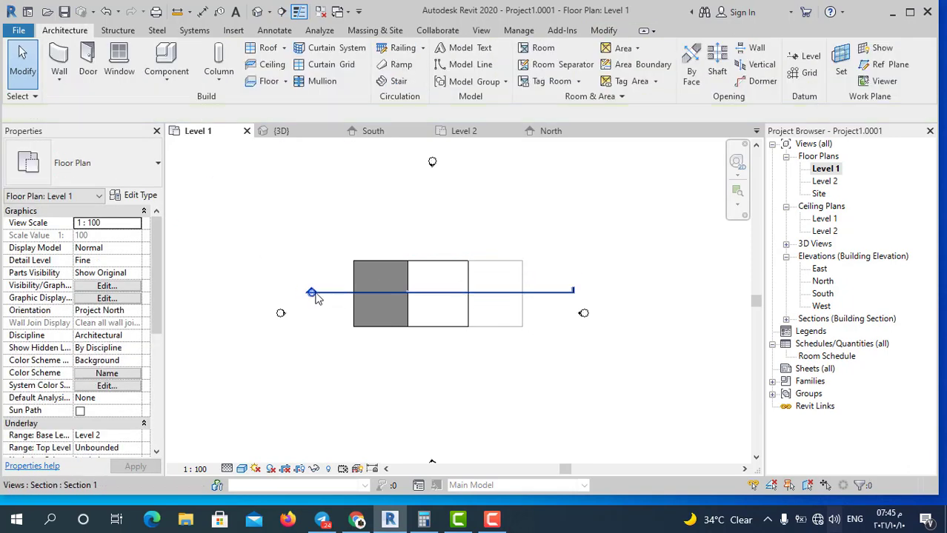
pyautogui.doubleClick(311, 292)
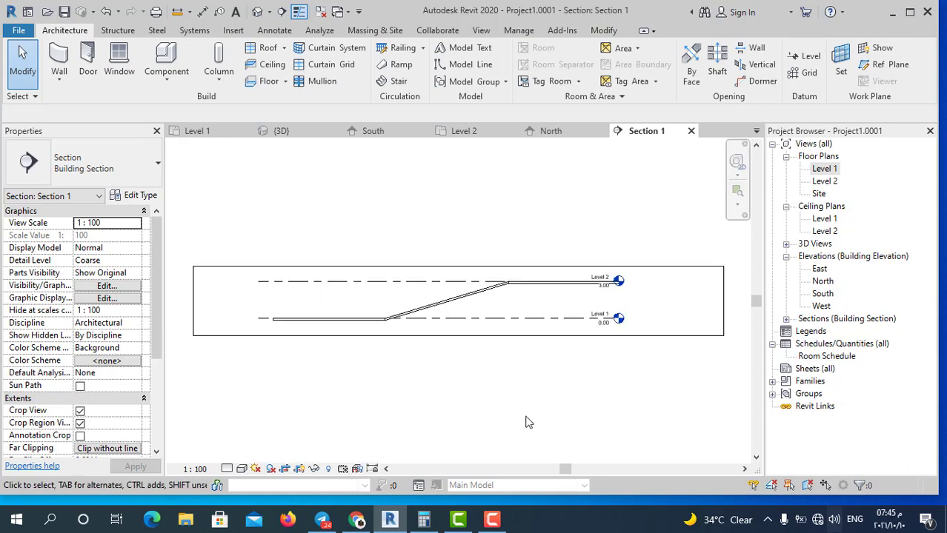
# Step: Set the Section 1 view's visual style to Realistic
pyautogui.scroll(3, 455, 345)
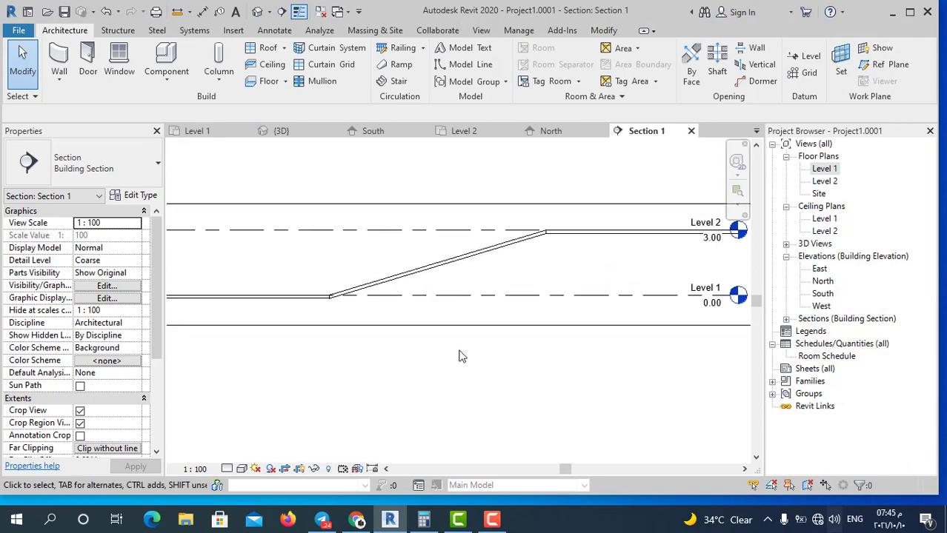
pyautogui.click(244, 470)
pyautogui.click(296, 440)
pyautogui.scroll(-1, 535, 407)
pyautogui.scroll(1, 482, 325)
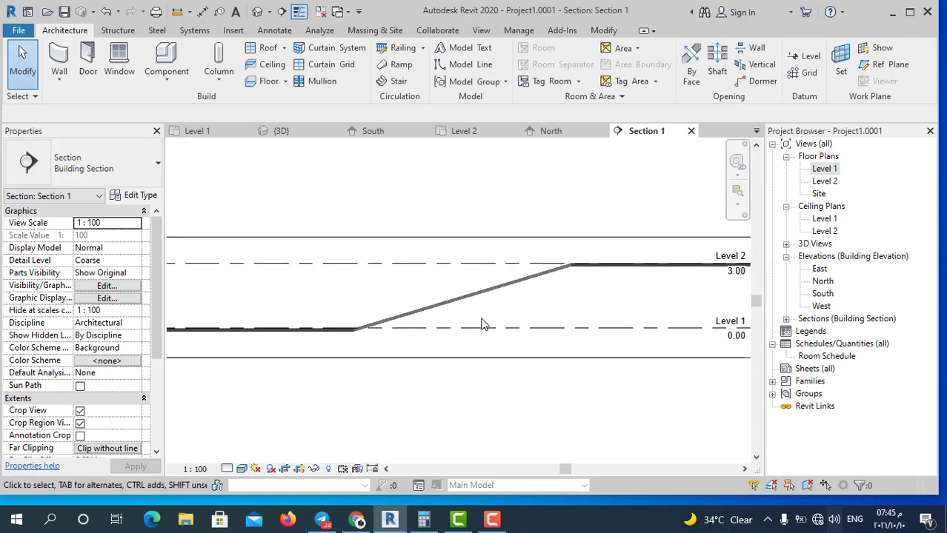
pyautogui.scroll(1, 483, 333)
pyautogui.click(492, 290)
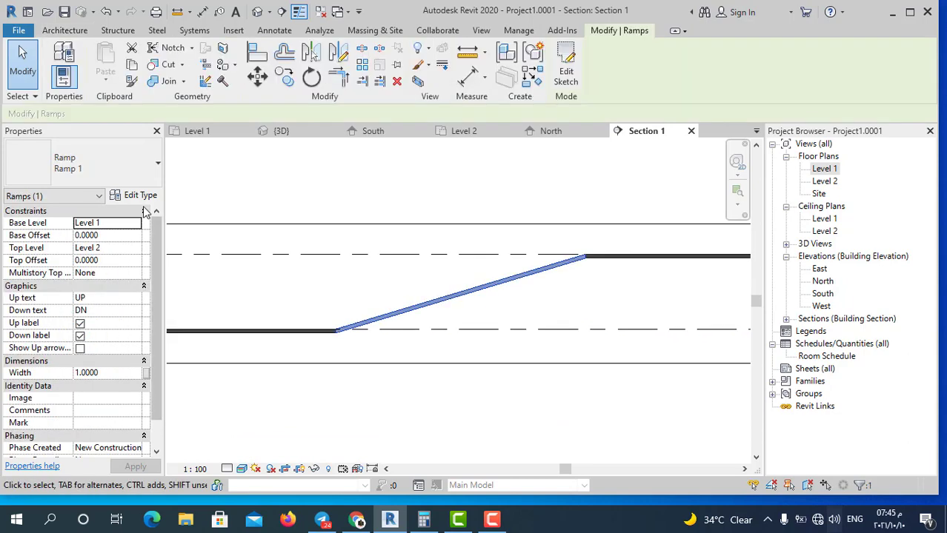
pyautogui.click(135, 196)
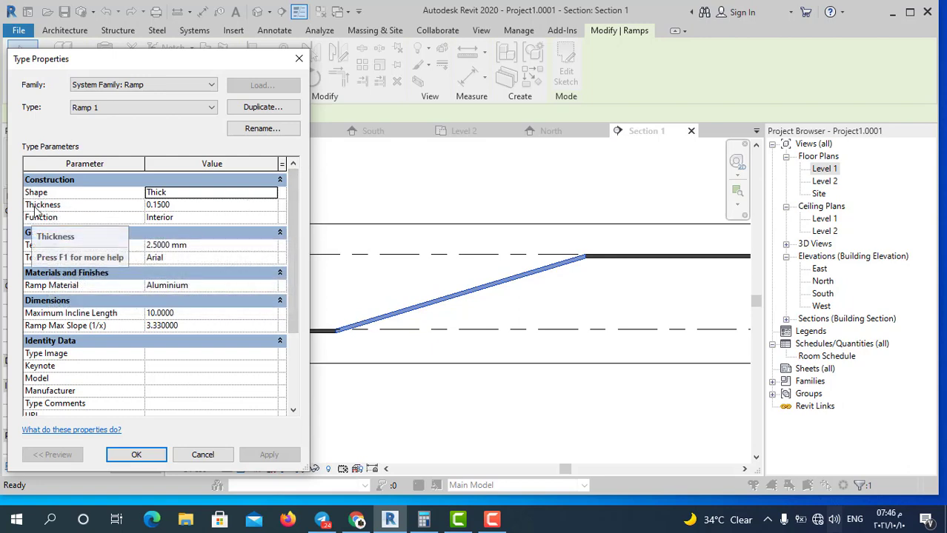
pyautogui.click(193, 207)
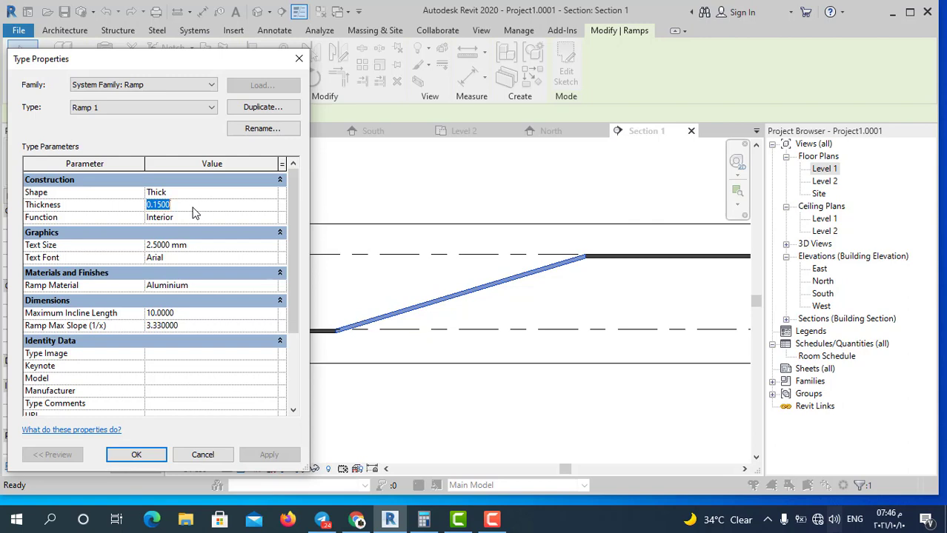
pyautogui.press('BackSpace')
pyautogui.write('.3')
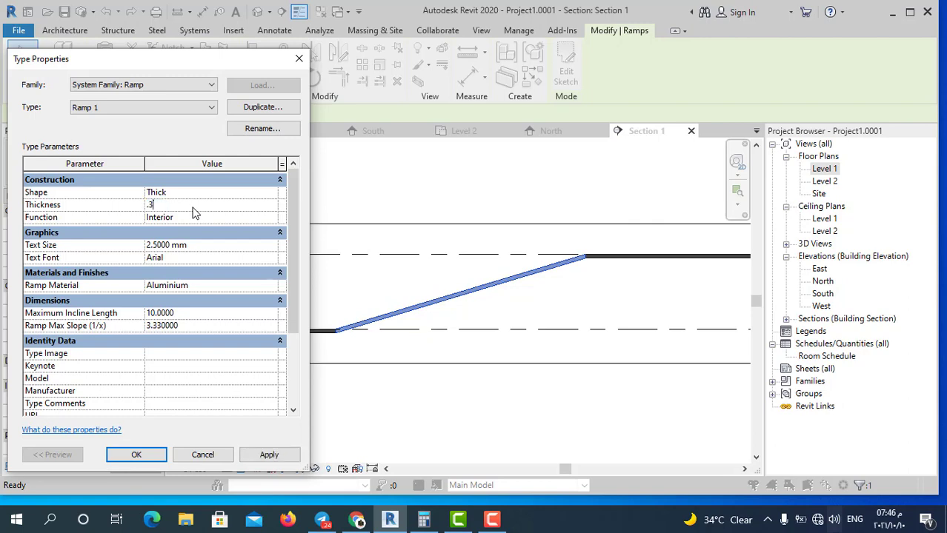
pyautogui.click(266, 453)
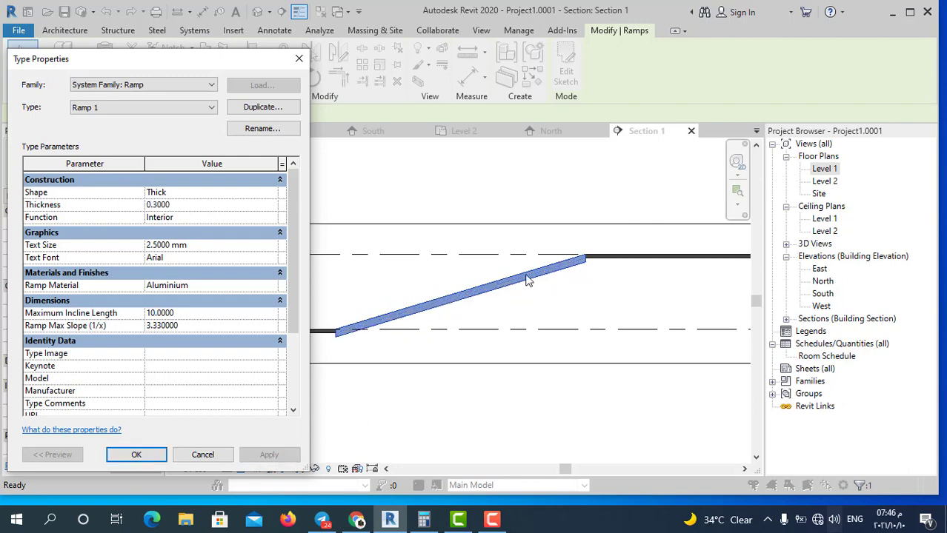
pyautogui.click(184, 208)
pyautogui.press('BackSpace')
pyautogui.write('.15')
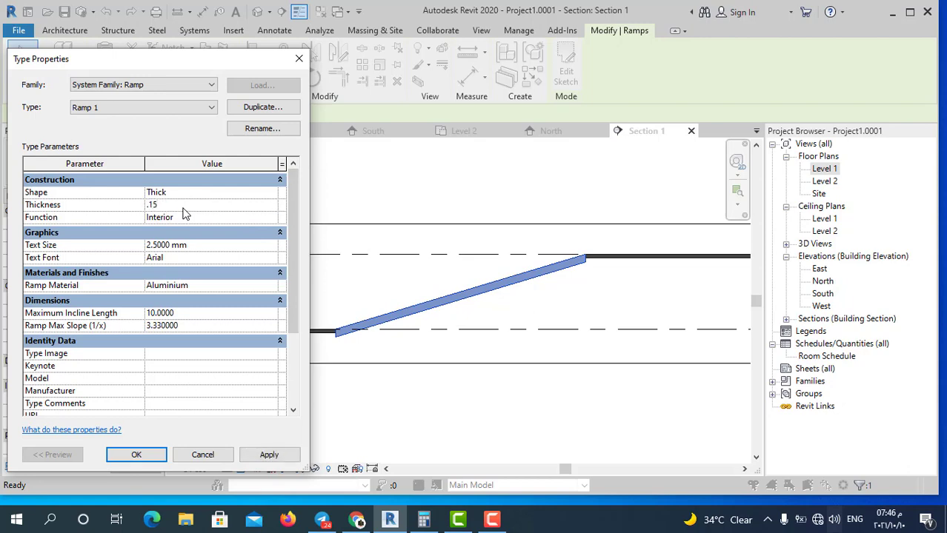
pyautogui.click(273, 455)
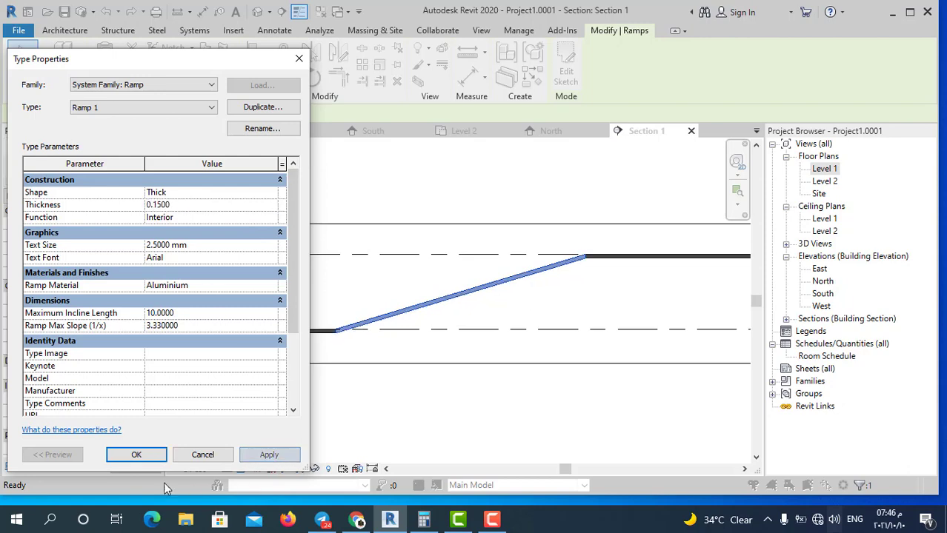
pyautogui.click(136, 454)
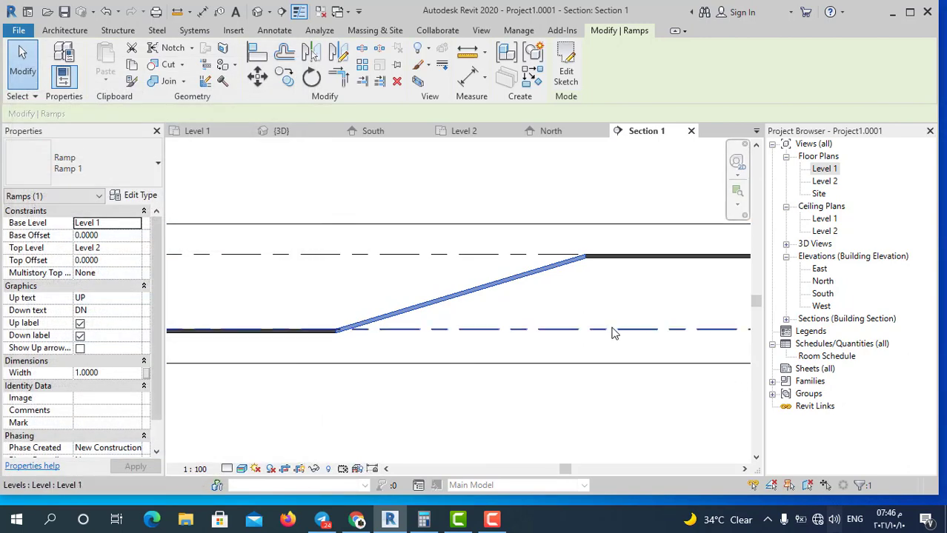
# Step: Reopen the Level 1 floor plan, then select and deselect Ramp 1
pyautogui.doubleClick(824, 169)
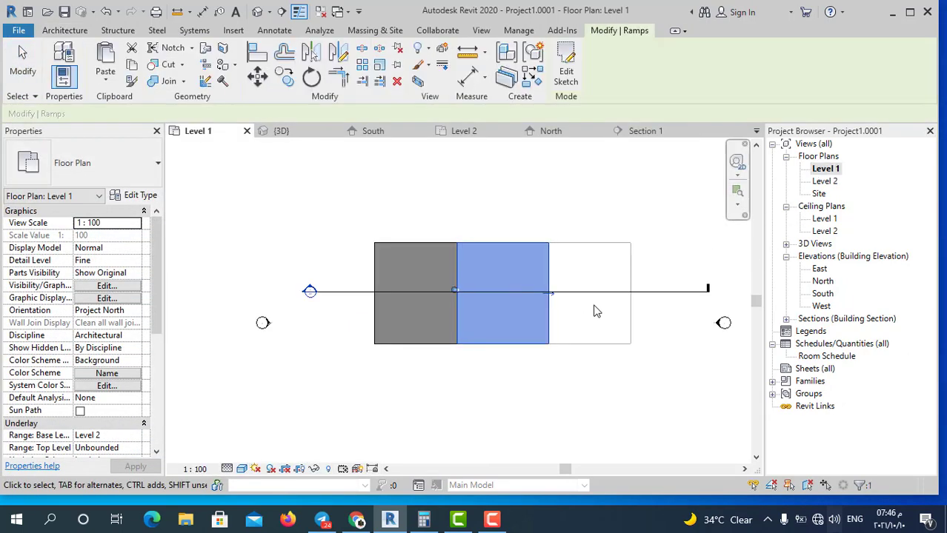
pyautogui.click(596, 311)
pyautogui.scroll(-2, 479, 369)
pyautogui.click(483, 385)
pyautogui.scroll(2, 477, 353)
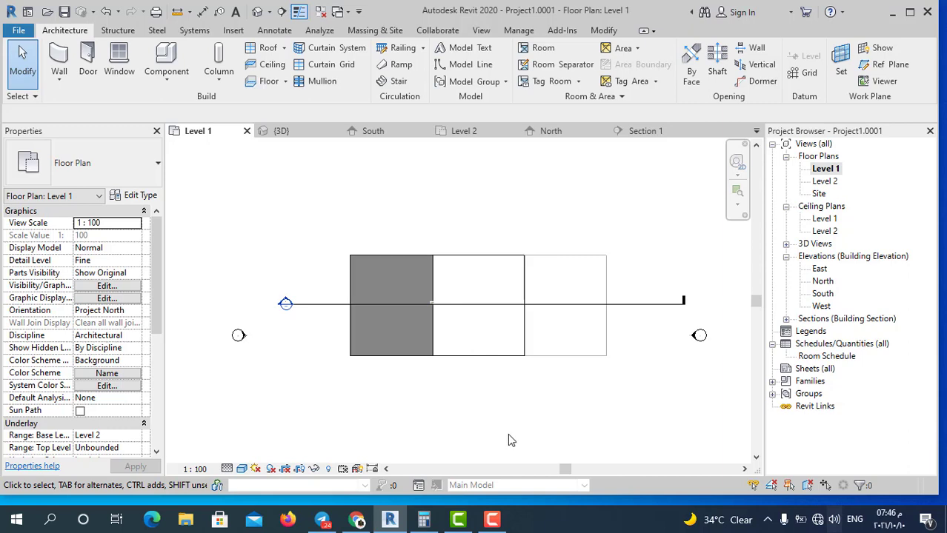